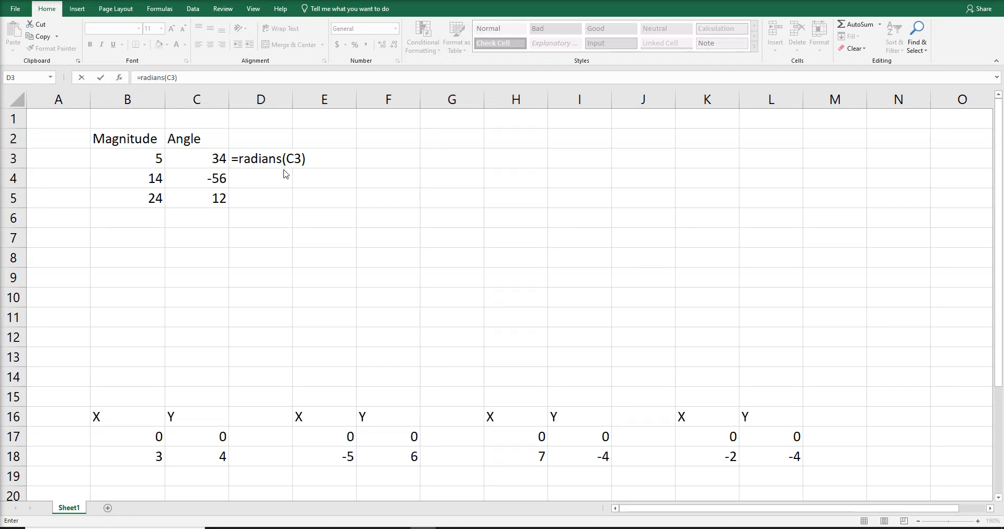
Enter the formula =RADIANS(C3) in cell D3 to convert the first angle to radians.
click(256, 165)
click(265, 159)
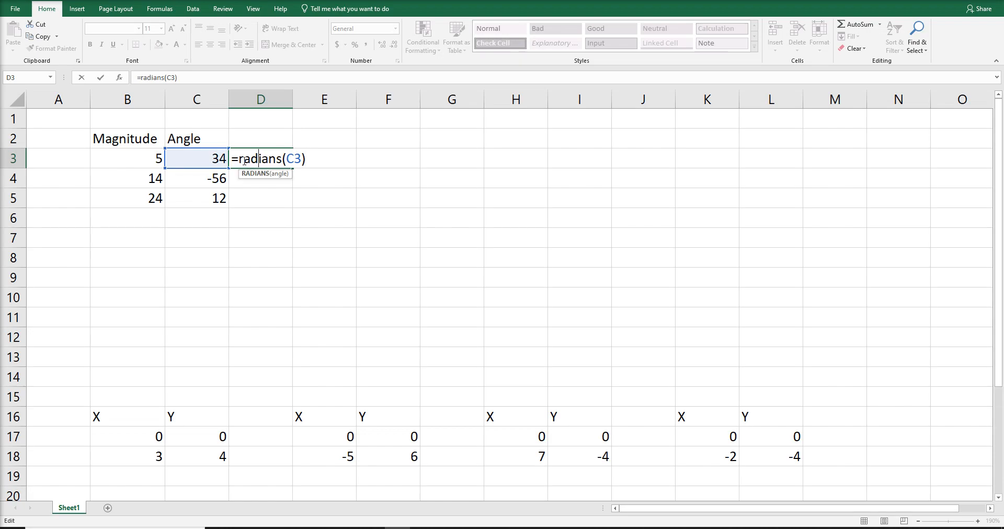
click(237, 159)
text(RADIANS)
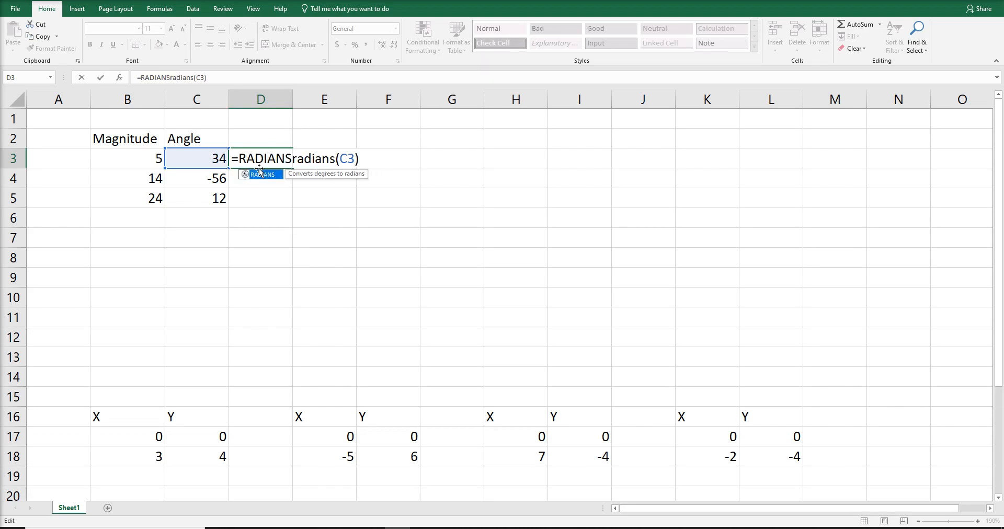
key(Delete)
key(Delete)
key(Delete)
key(Delete)
key(Delete)
key(Delete)
key(Delete)
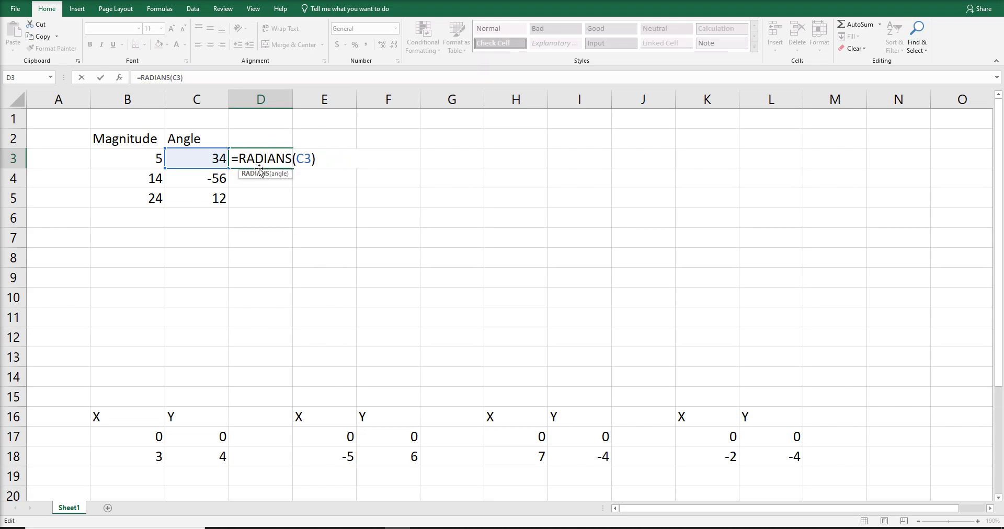
key(Return)
Copy the radians conversion formula from D3 down into cells D4 and D5.
click(261, 158)
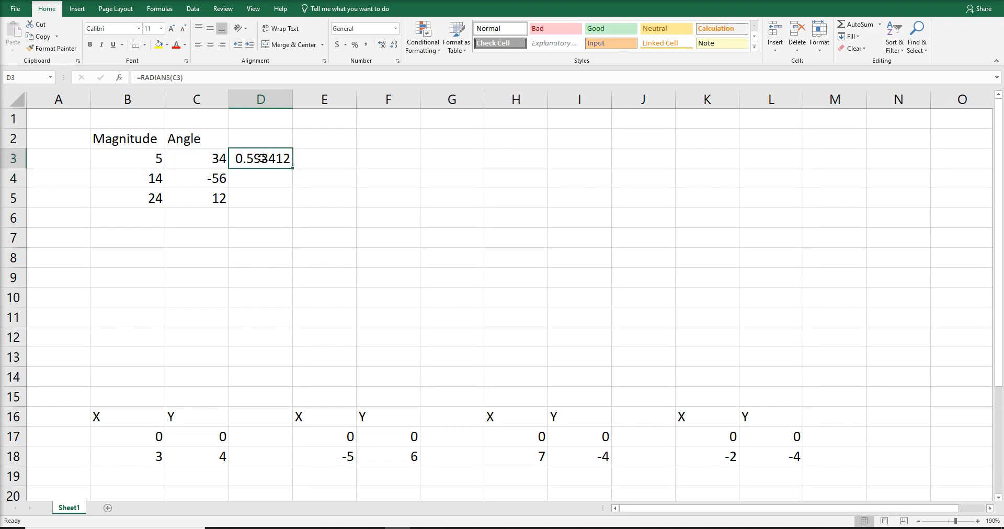
key(ctrl+c)
click(259, 179)
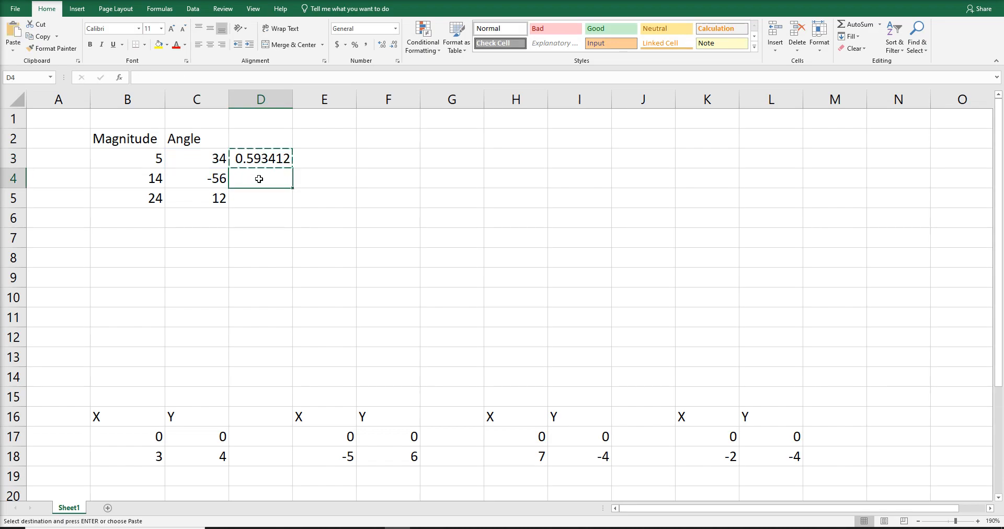
key(ctrl+v)
key(Escape)
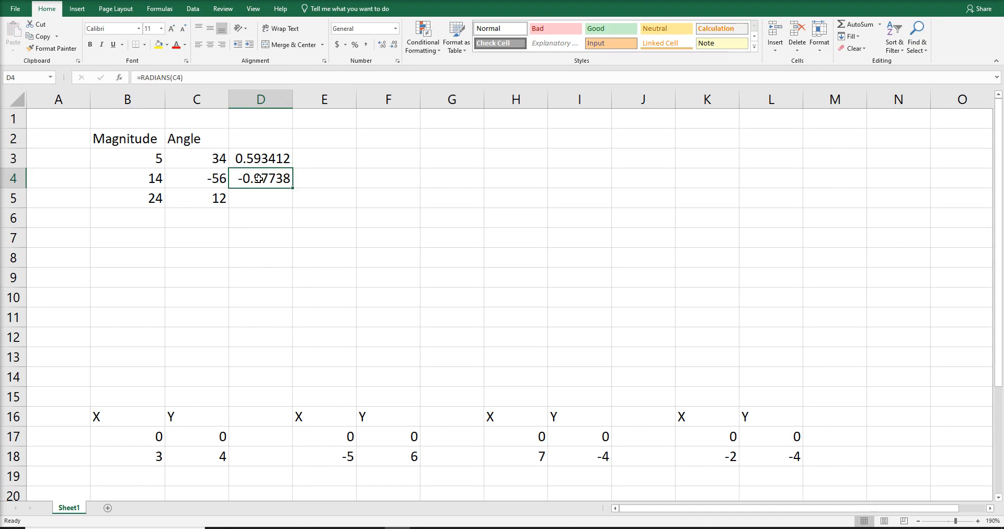
click(260, 199)
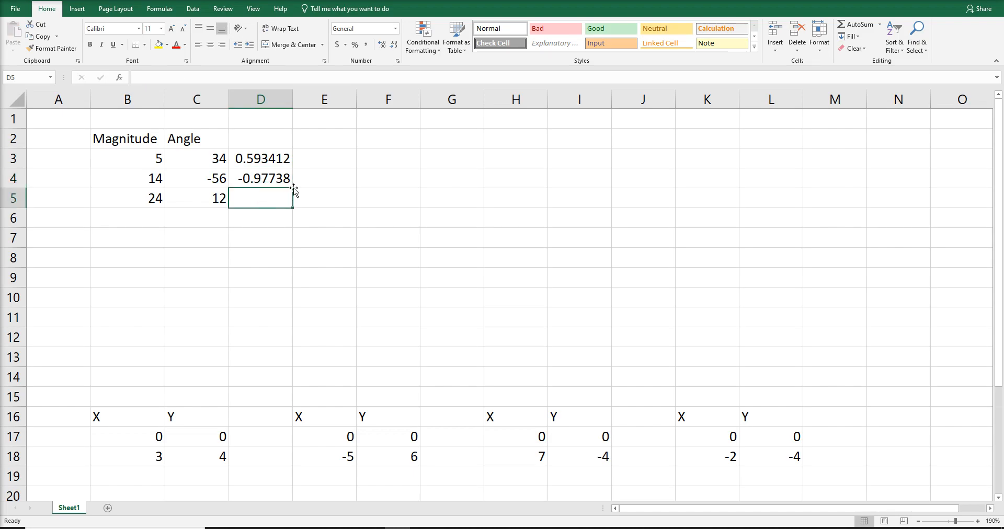
key(ctrl+c)
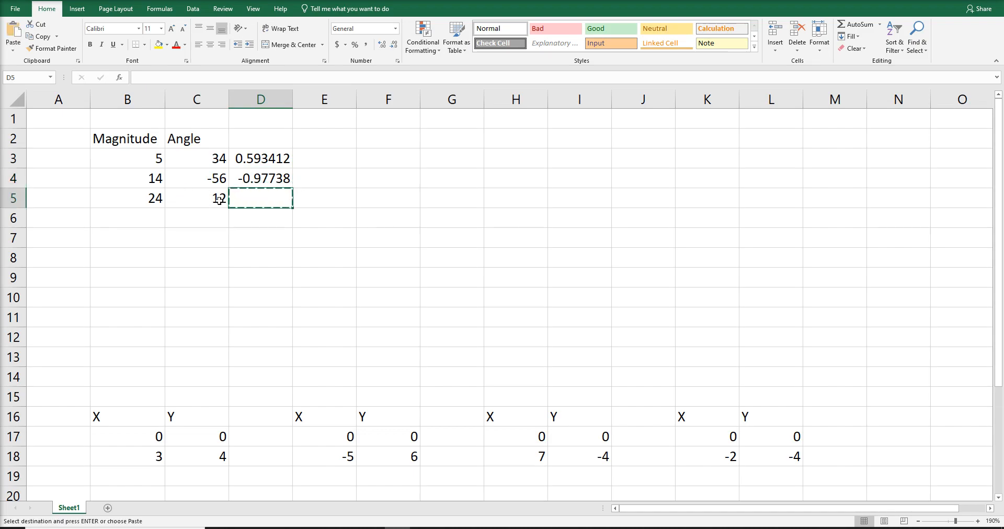
click(243, 181)
key(ctrl+c)
click(260, 198)
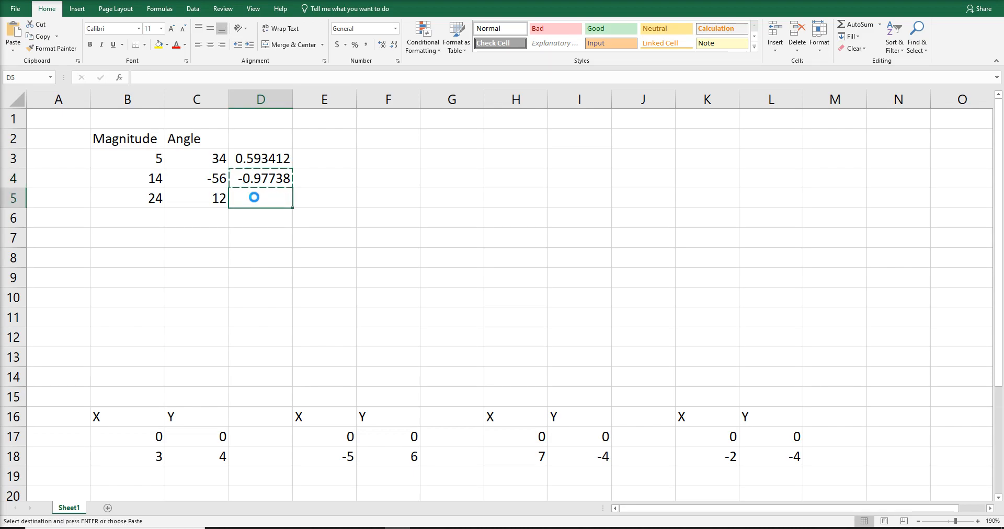
key(ctrl+v)
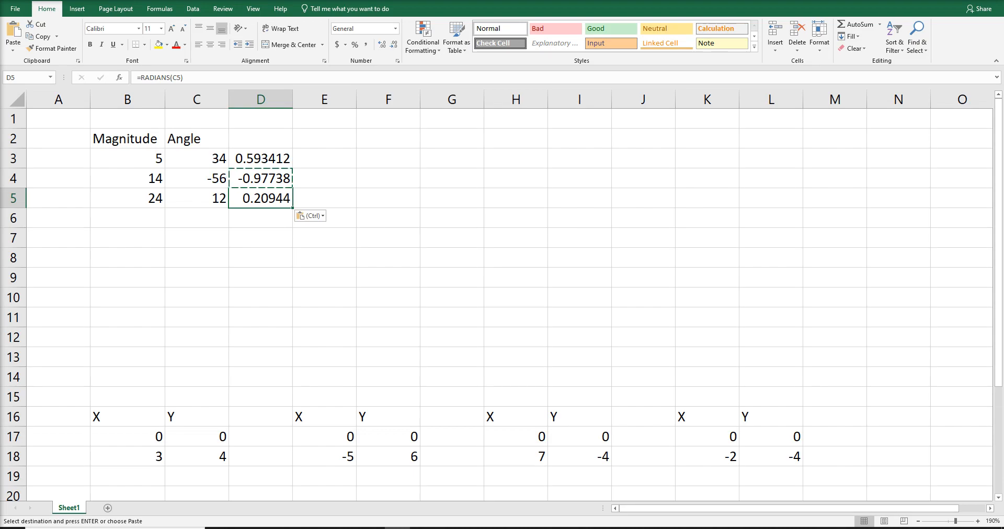
click(423, 528)
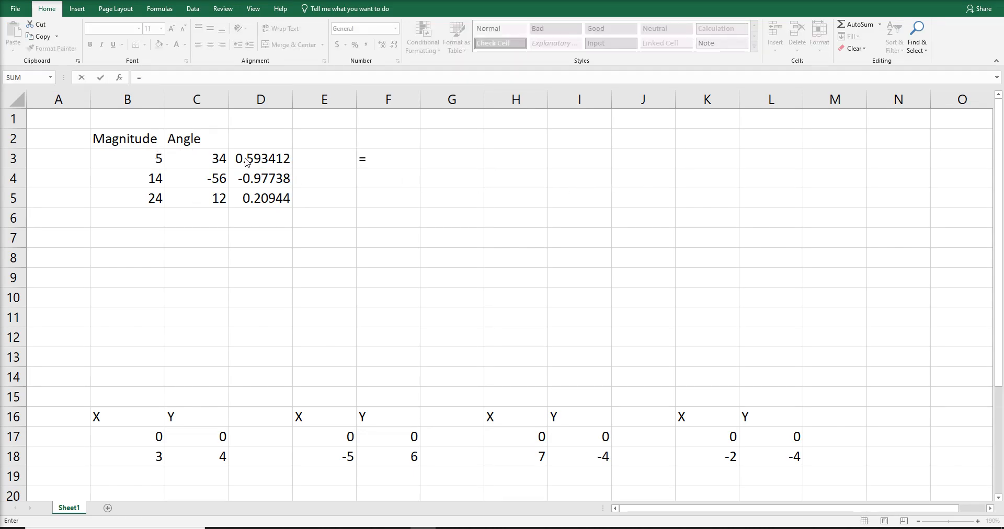
click(384, 159)
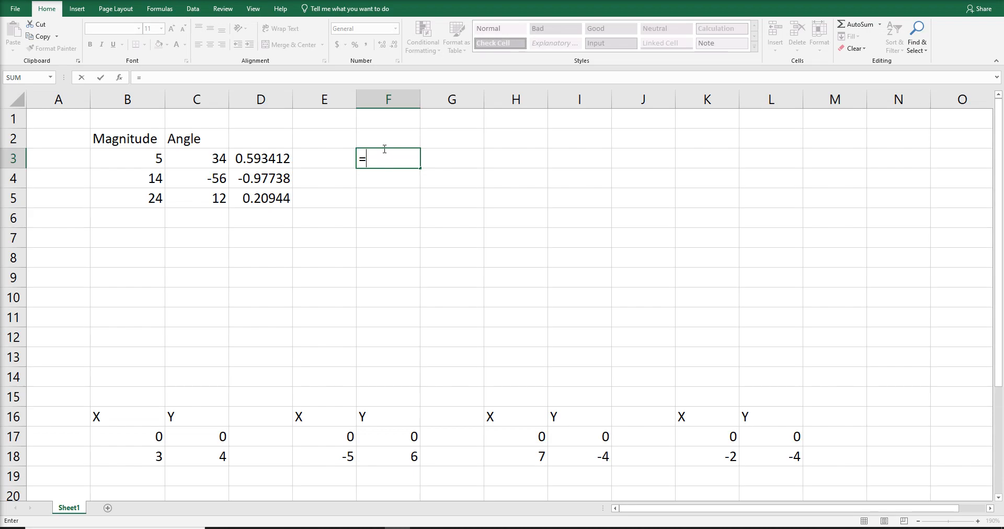
click(382, 144)
text(real)
key(Left)
key(Left)
key(Left)
key(Left)
key(Left)
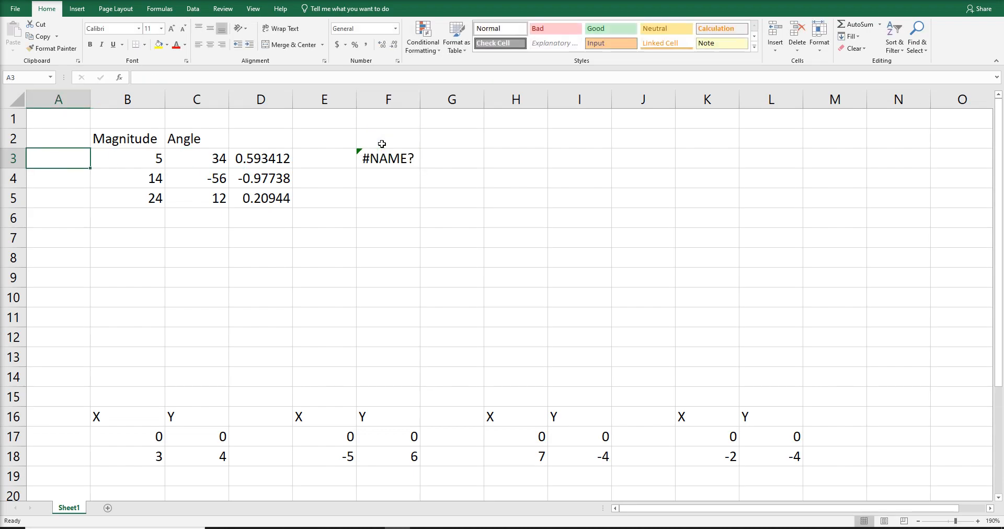
Enter the column headings Real in F2 and Imaginary in G2.
mouse_move(382, 146)
mouse_down()
mouse_move(384, 154)
mouse_move(379, 141)
mouse_up()
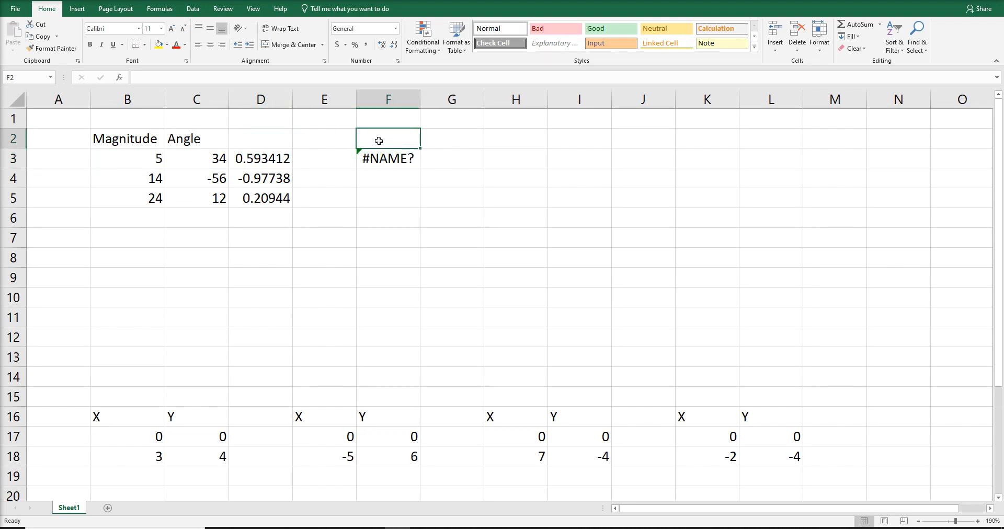
text(Real)
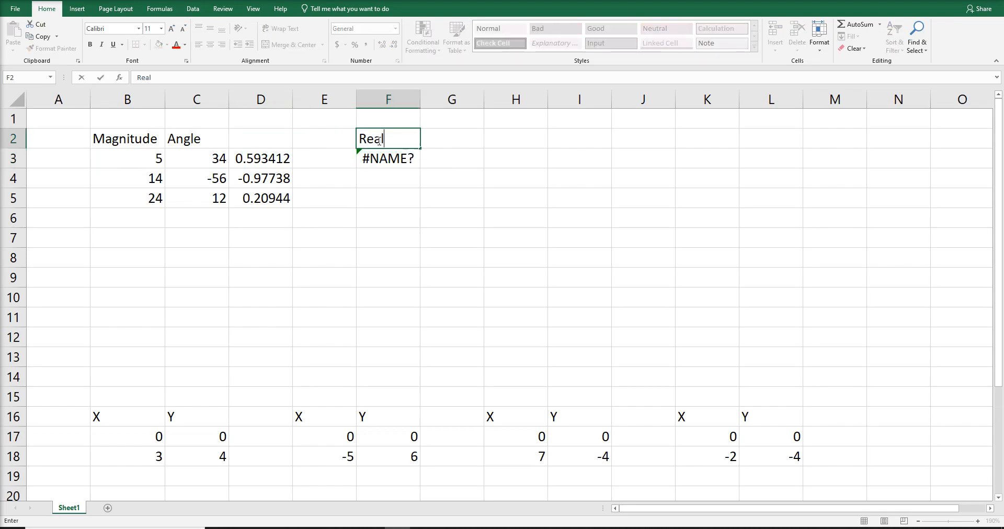
key(Tab)
text(Ima)
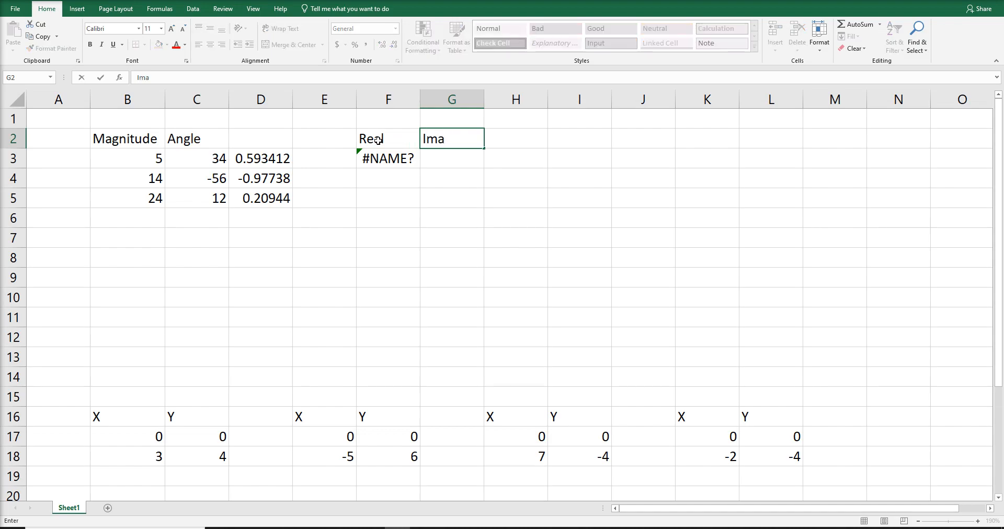
text(ginary)
Enter the formula =B3*cos(D3) in F3 to calculate the first vector's real part.
click(394, 158)
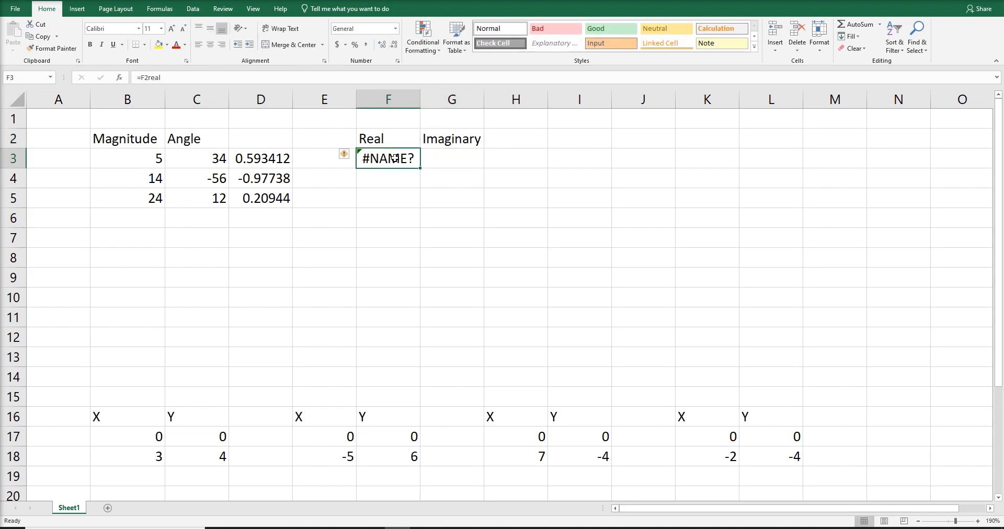
text(=)
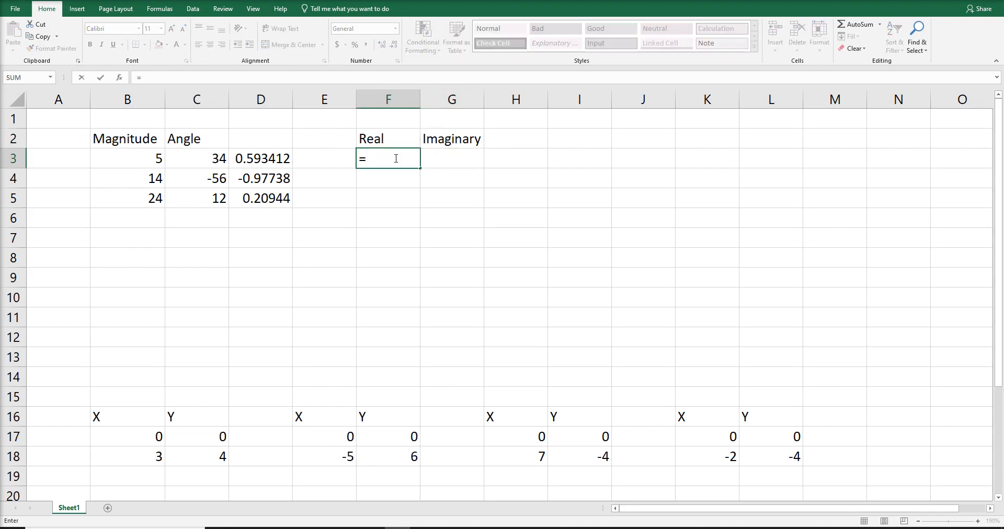
click(160, 163)
text(*cos)
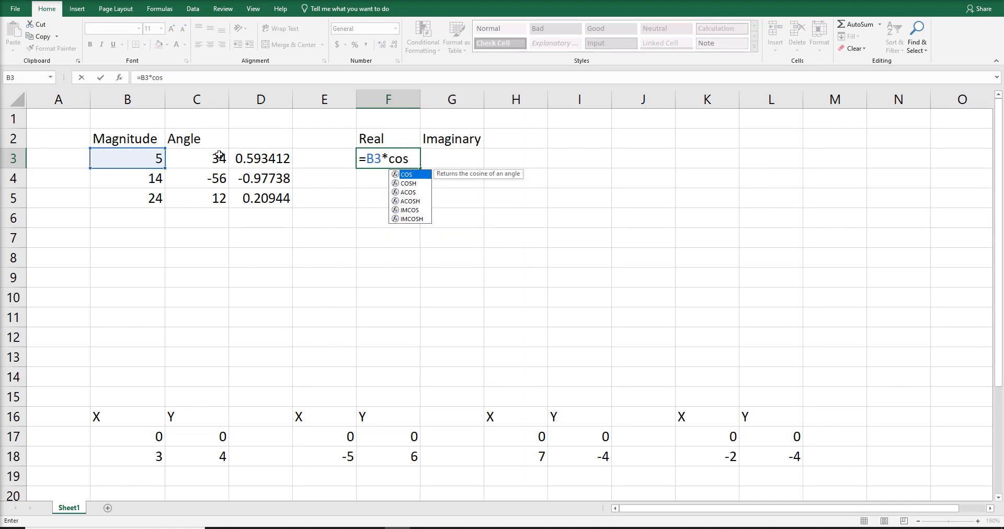
click(249, 158)
click(380, 158)
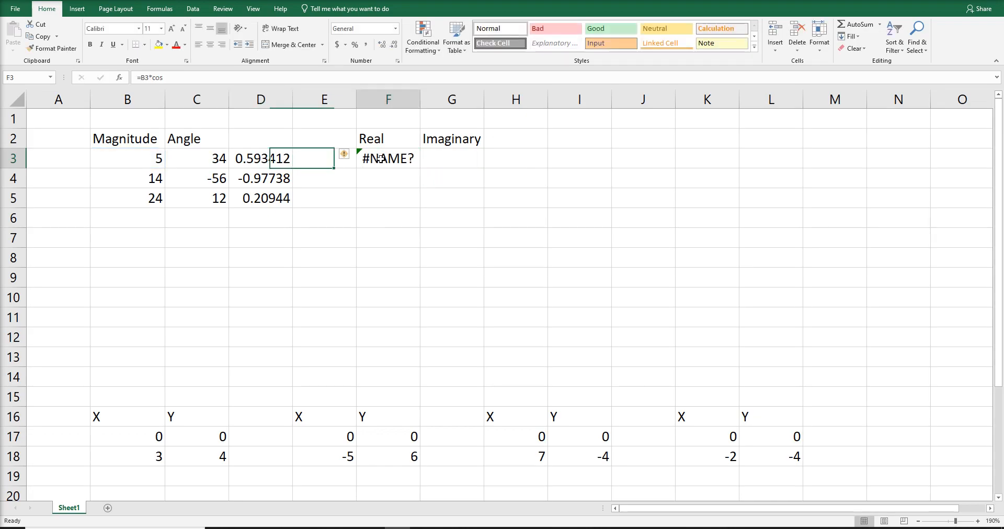
click(184, 78)
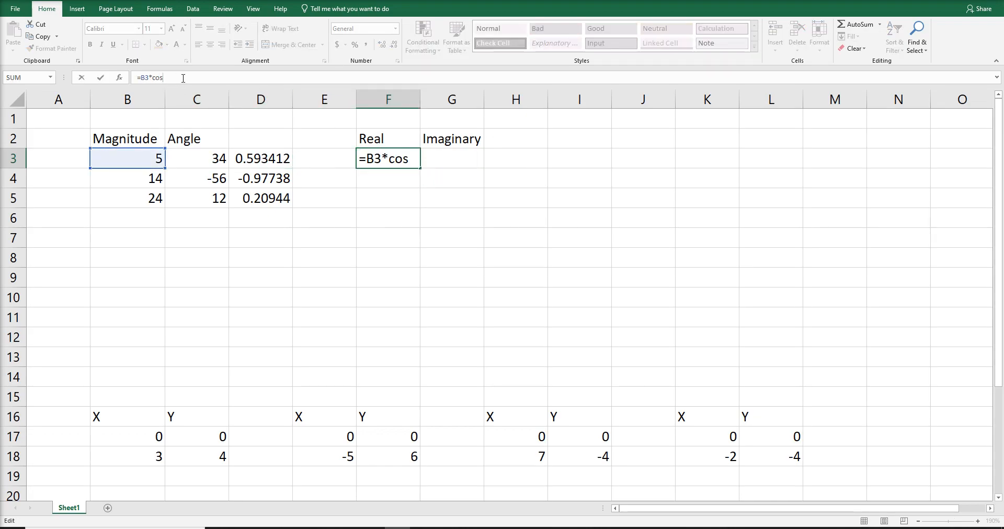
text(()
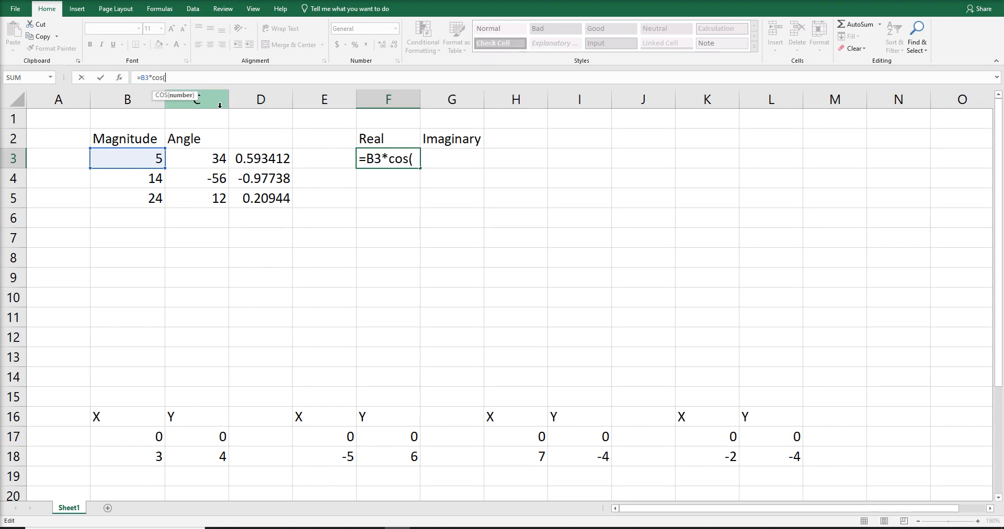
click(241, 159)
text())
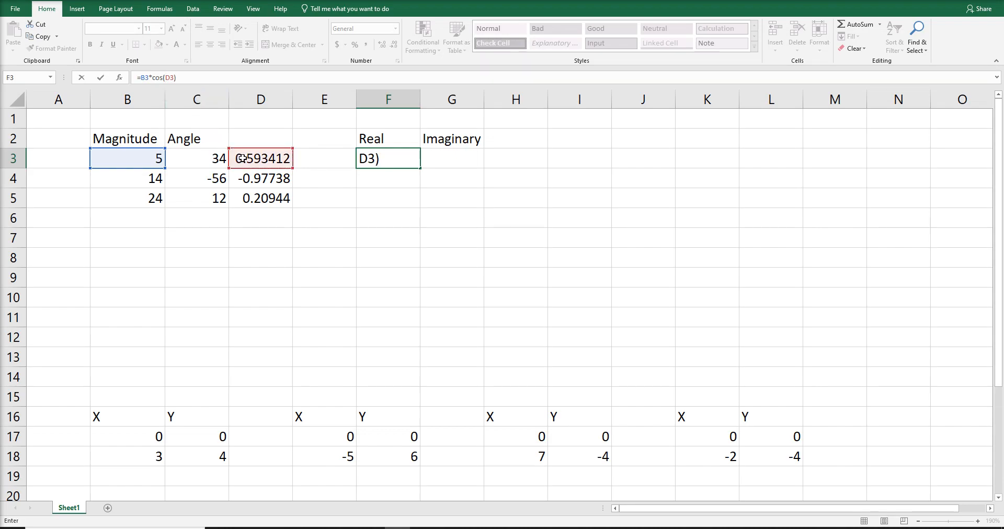
key(Return)
Enter the formula =B38sin(D3) in G3 for the first vector's imaginary part.
click(434, 157)
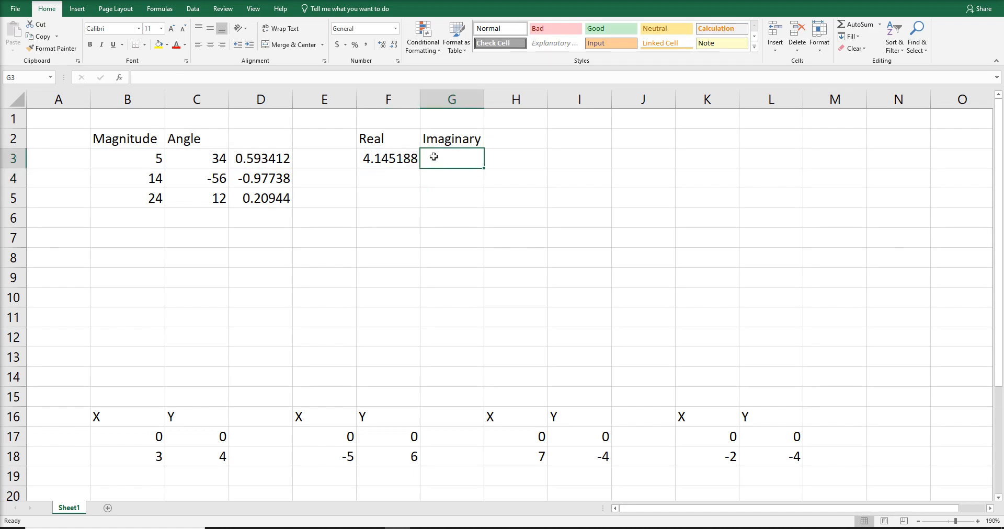
text(=)
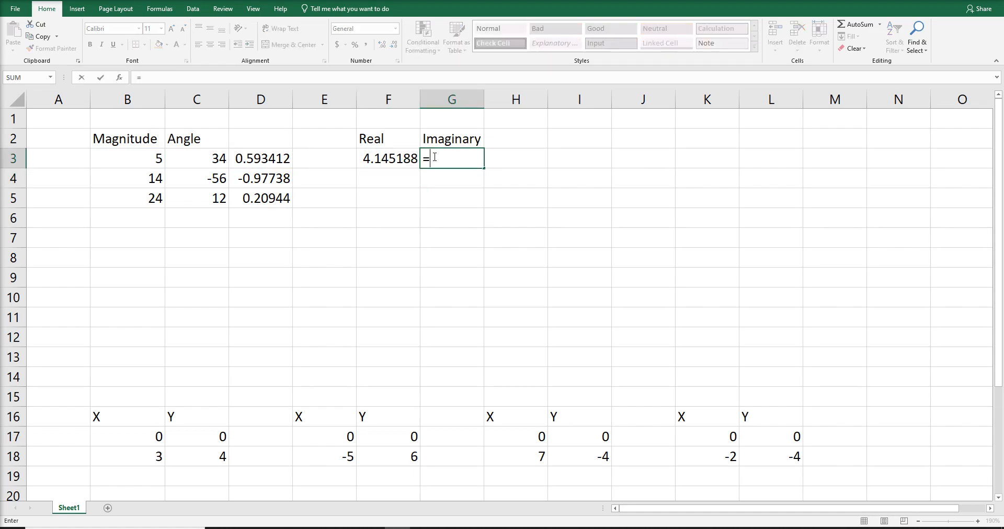
click(153, 159)
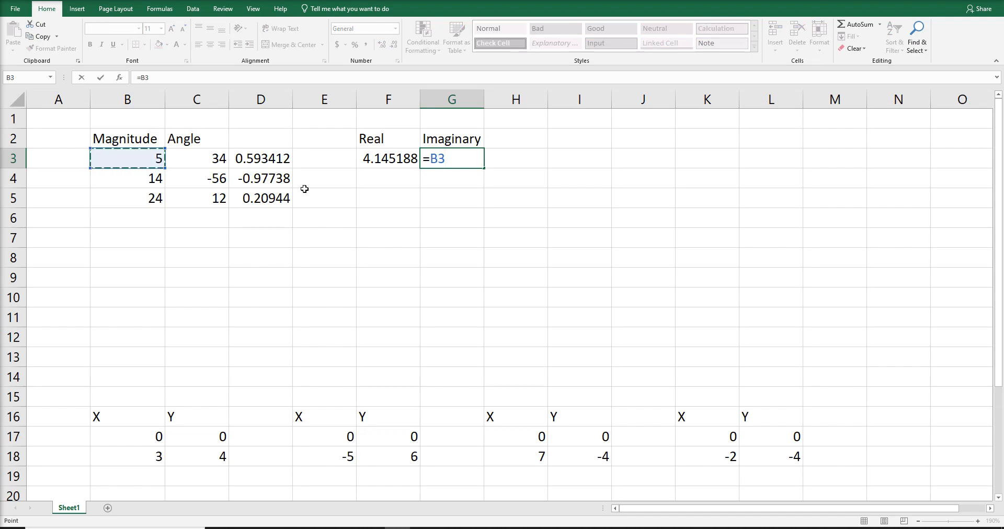
text(8sin()
click(287, 164)
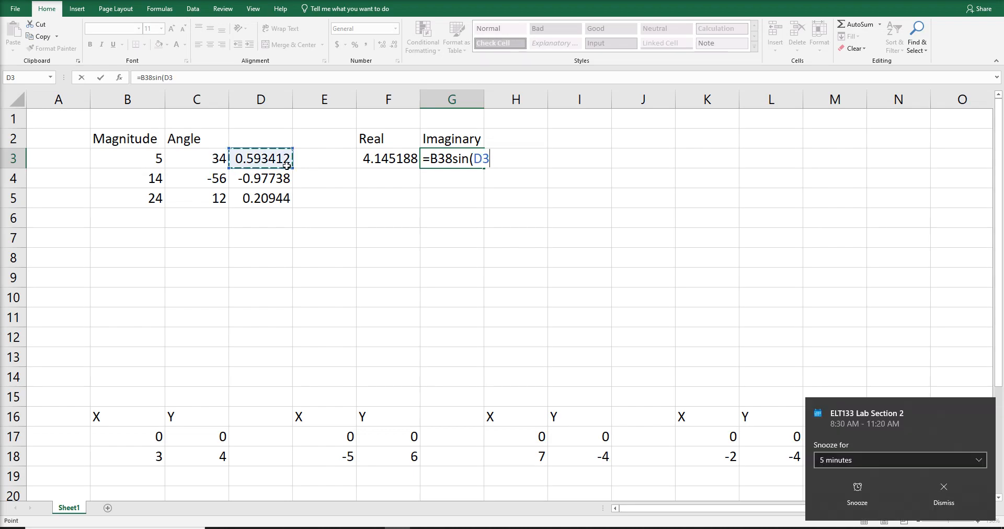
text())
key(Return)
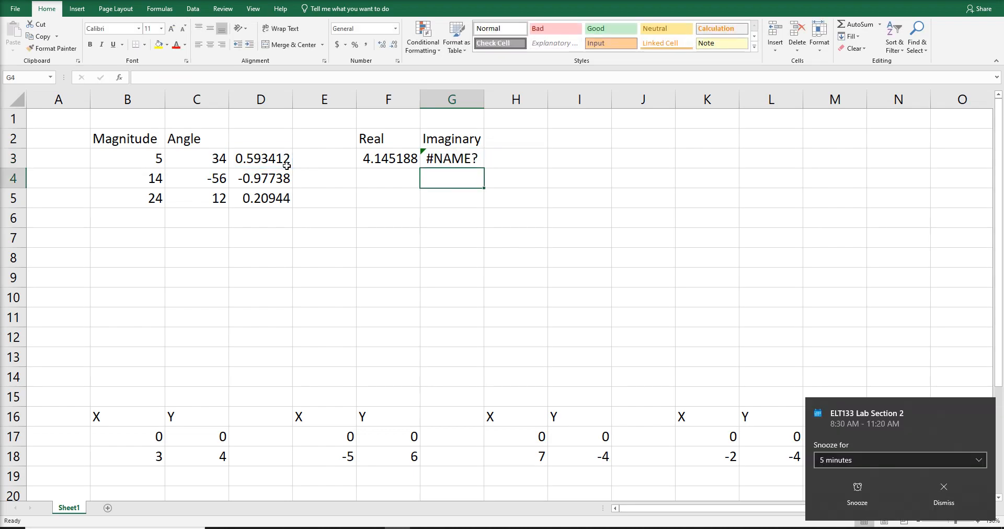
Widen column G slightly and correct the formula in G3 to =B3*sin(D3).
click(421, 163)
drag(484, 100, 503, 100)
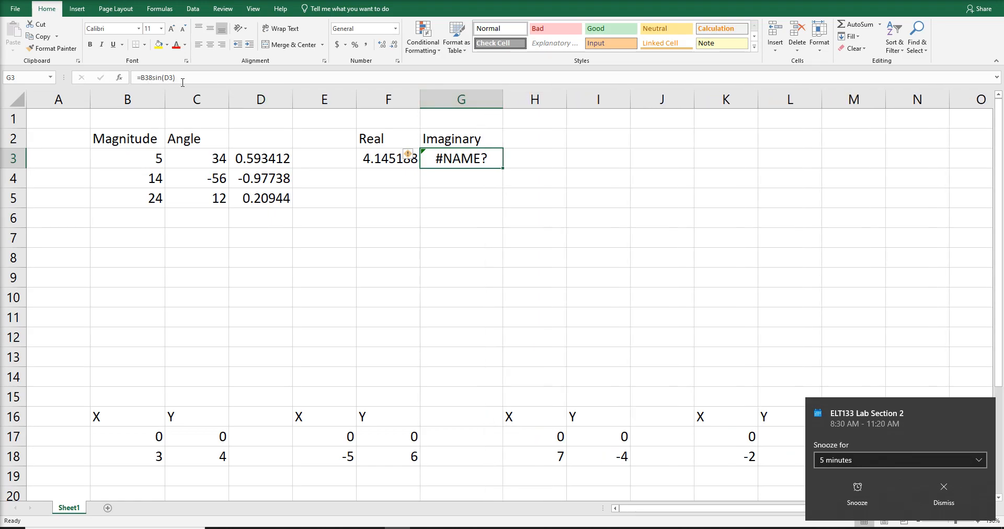
click(151, 78)
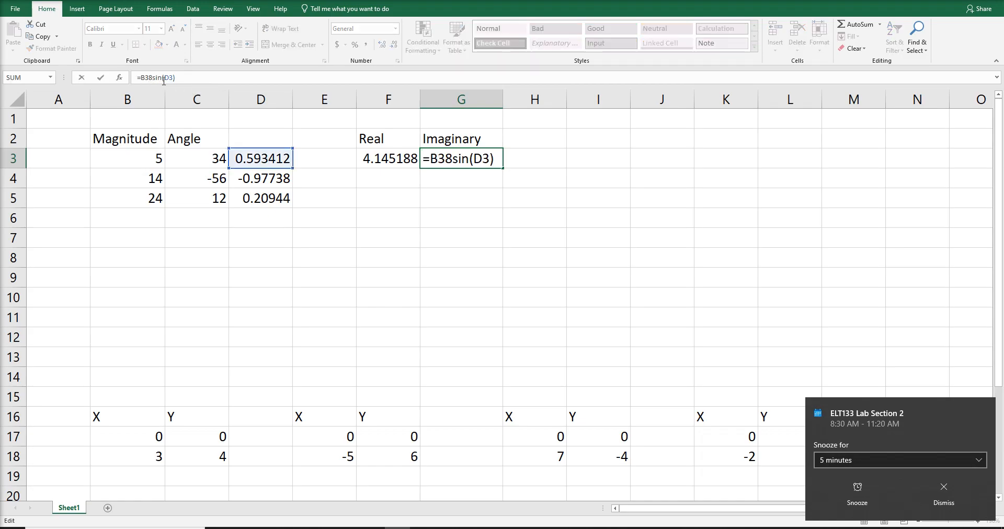
key(Delete)
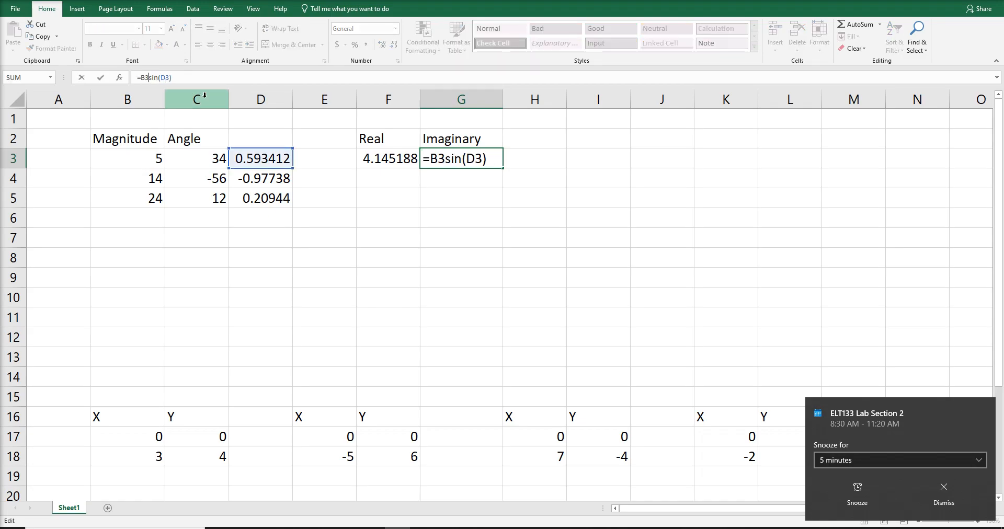
key(Return)
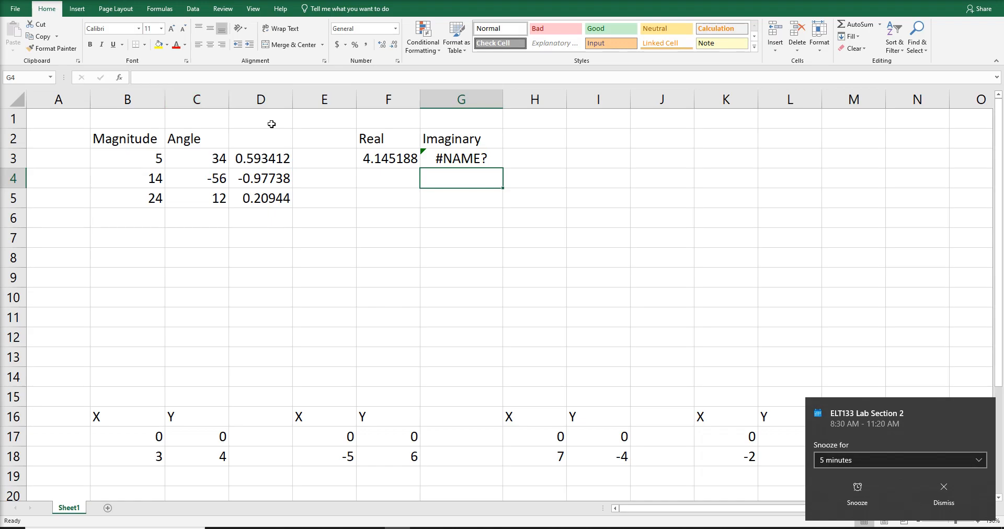
click(432, 160)
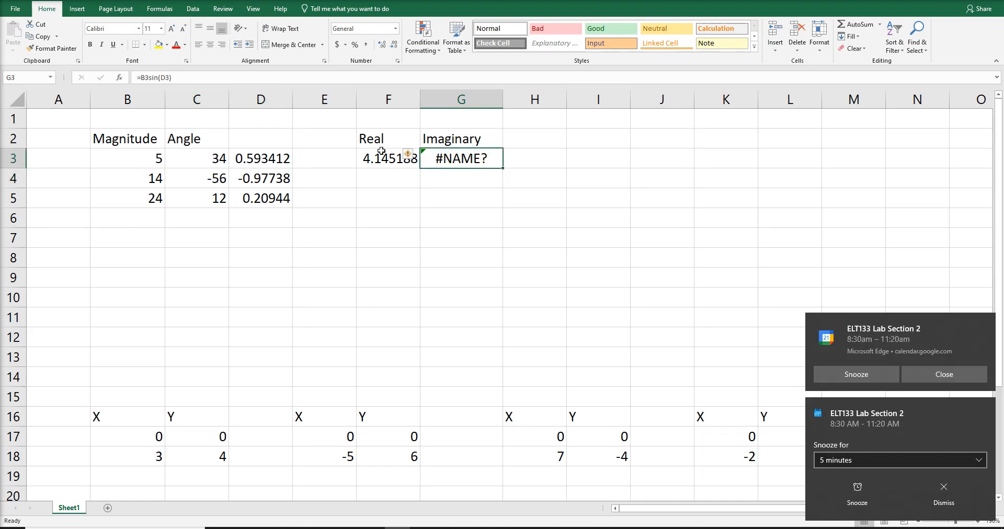
click(153, 77)
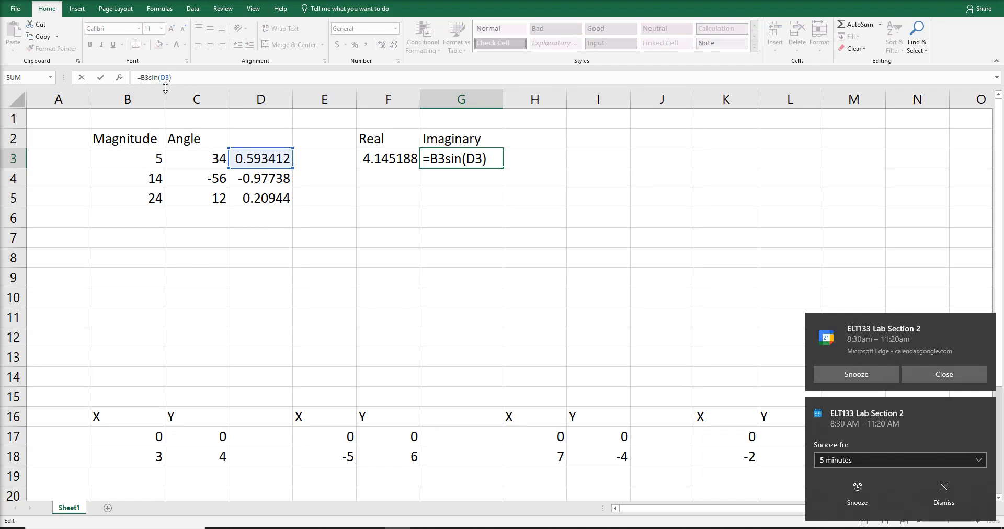
text(*)
key(Return)
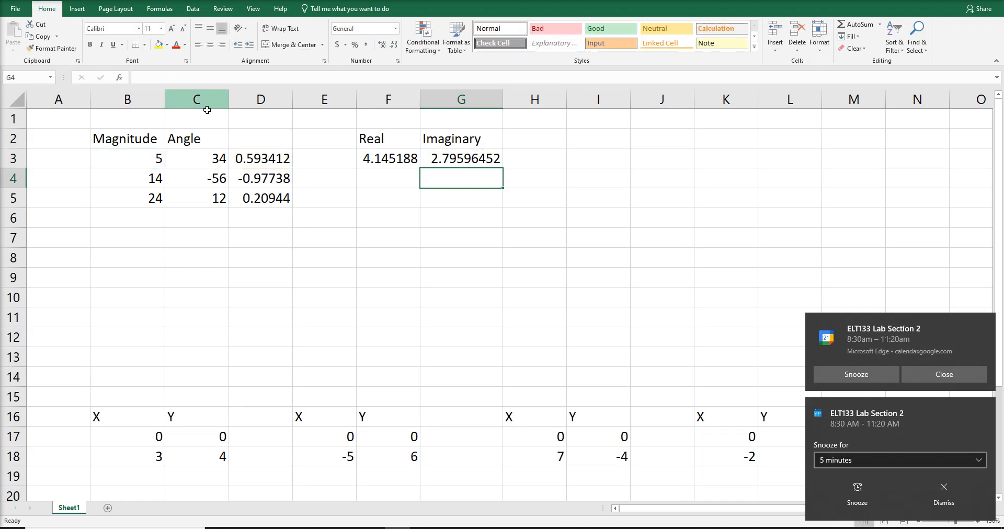
Copy the real and imaginary formulas from F3:G3 into F4:G5 for the other two vectors.
drag(389, 157, 429, 158)
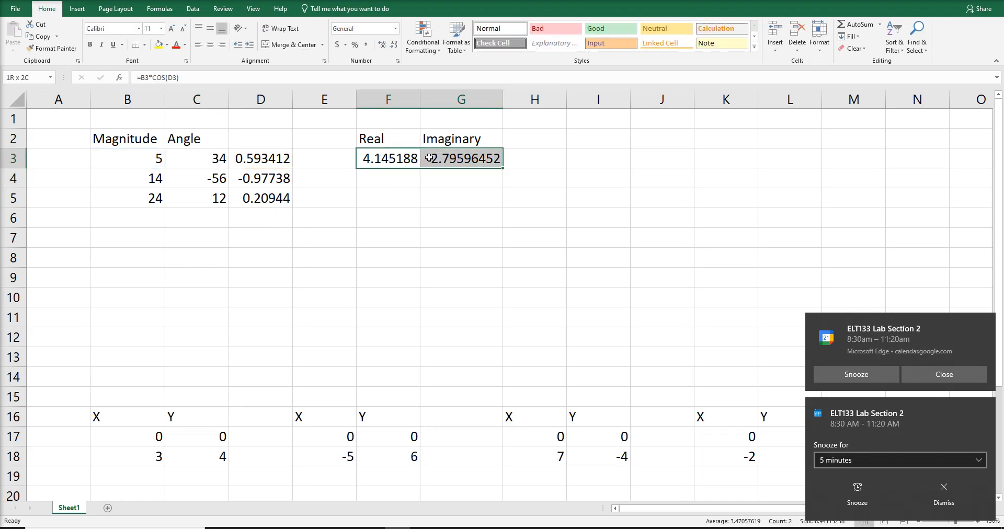
key(ctrl+c)
drag(377, 182, 440, 195)
key(ctrl+v)
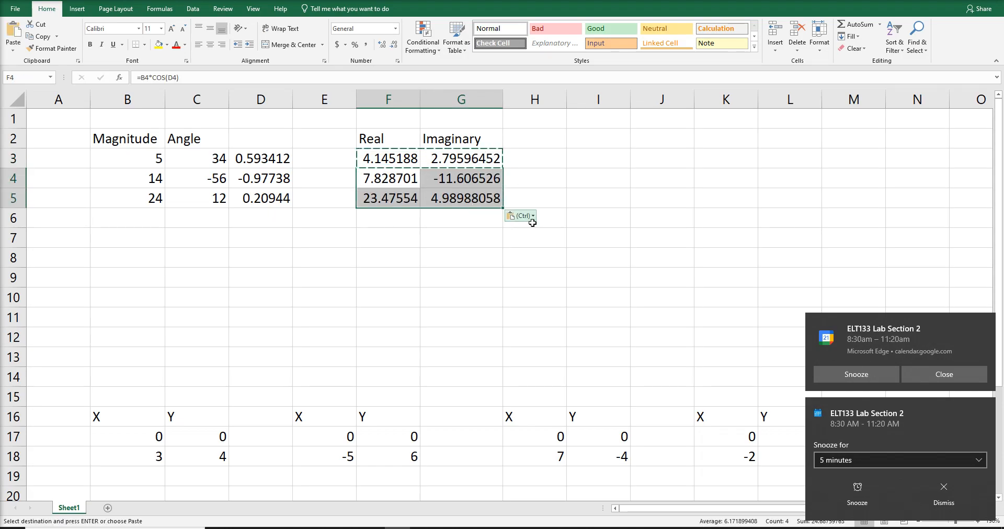
click(520, 224)
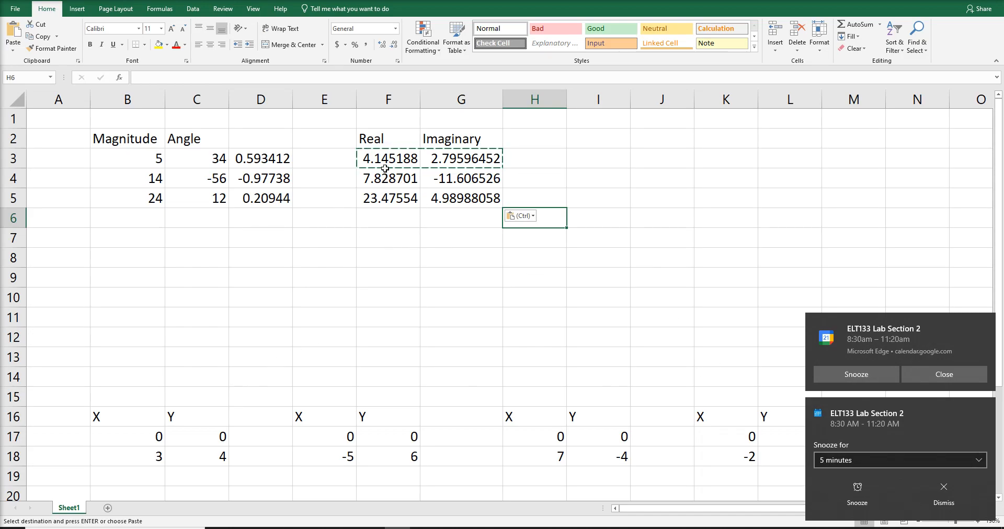
Link the X endpoints of the three vectors to their real parts: B18 to =F3, E18 to =F4 and H18 to =F5.
click(155, 456)
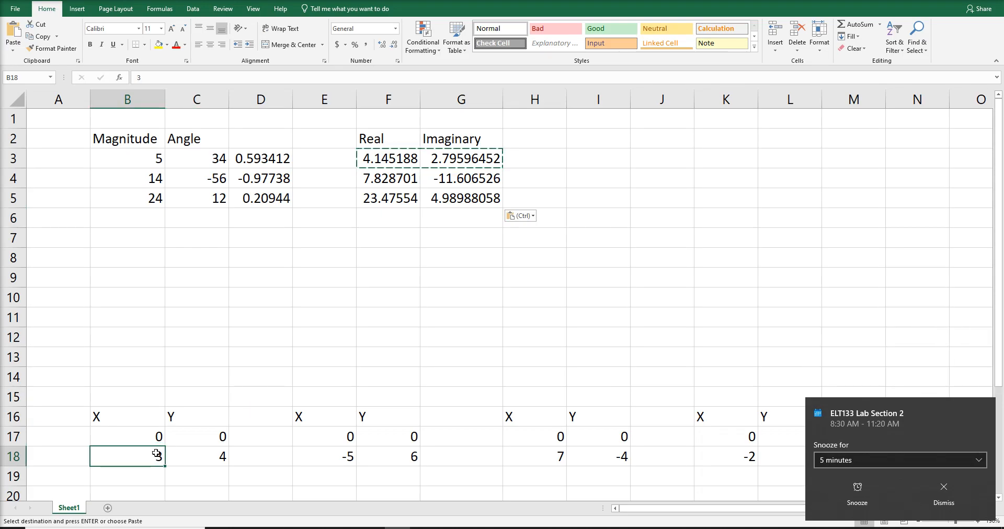
text(=)
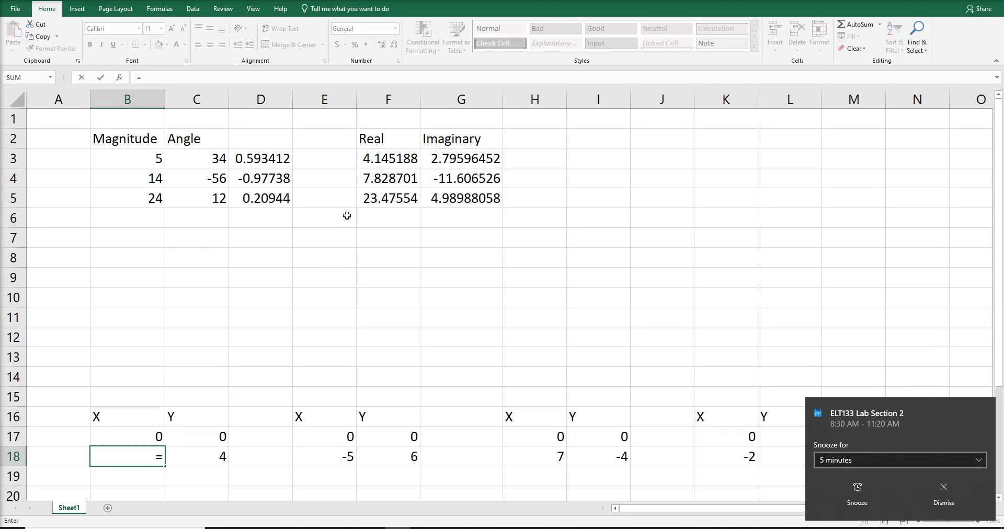
click(381, 161)
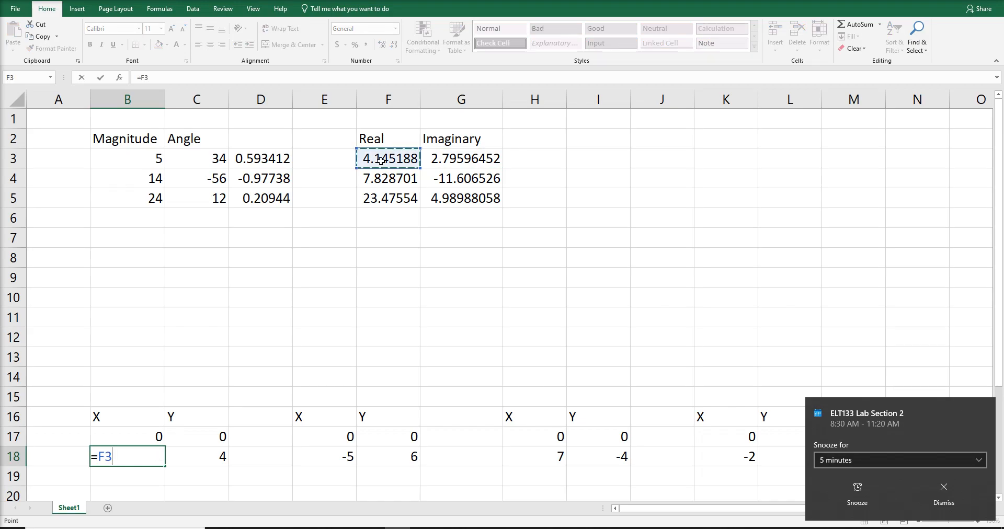
key(Return)
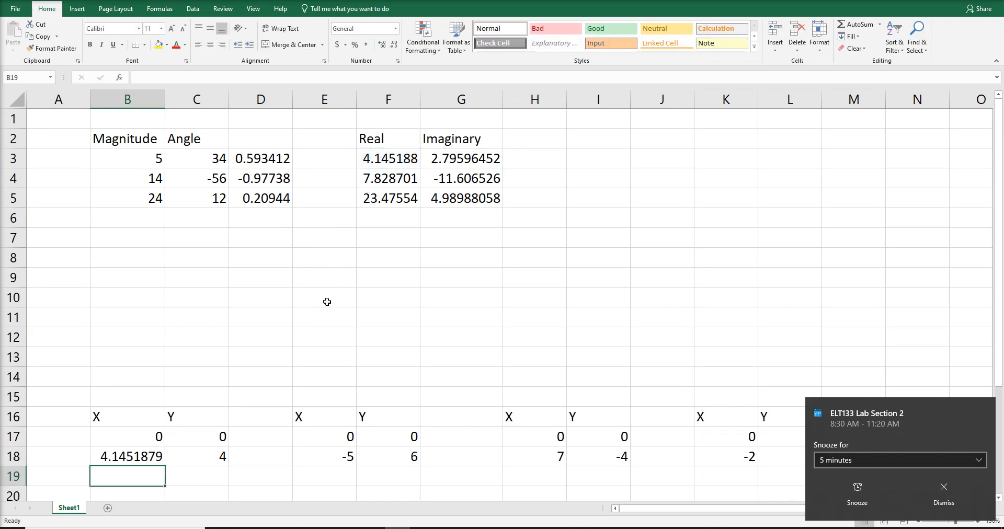
click(347, 457)
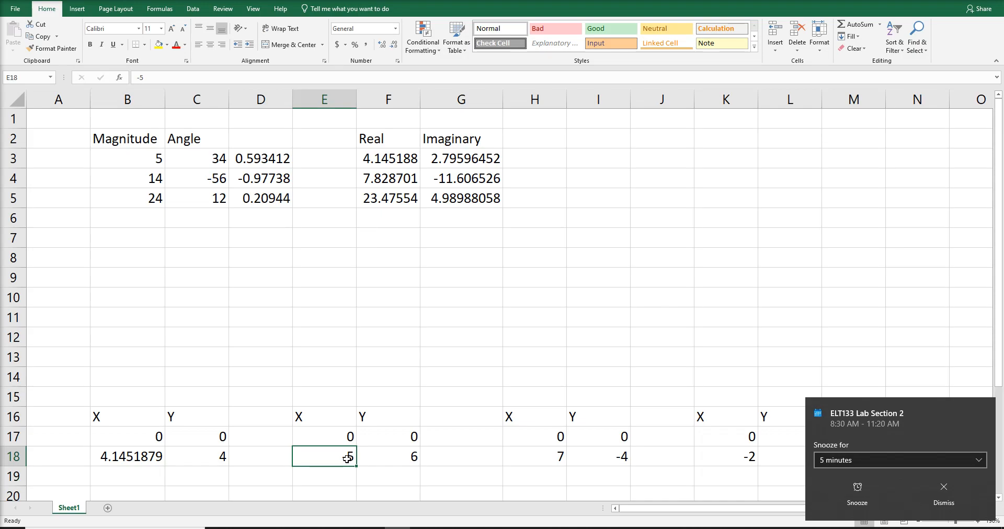
text(=)
click(392, 177)
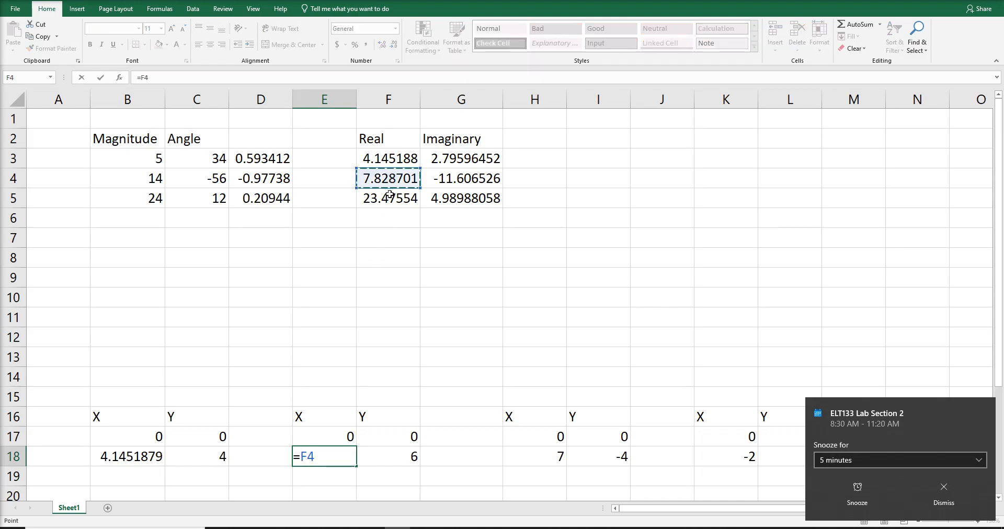
key(Return)
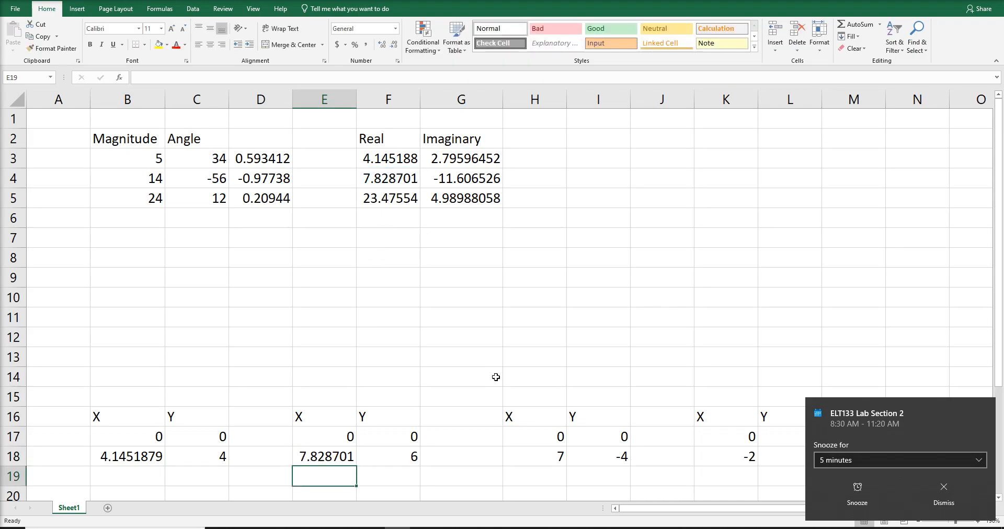
click(551, 457)
text(=)
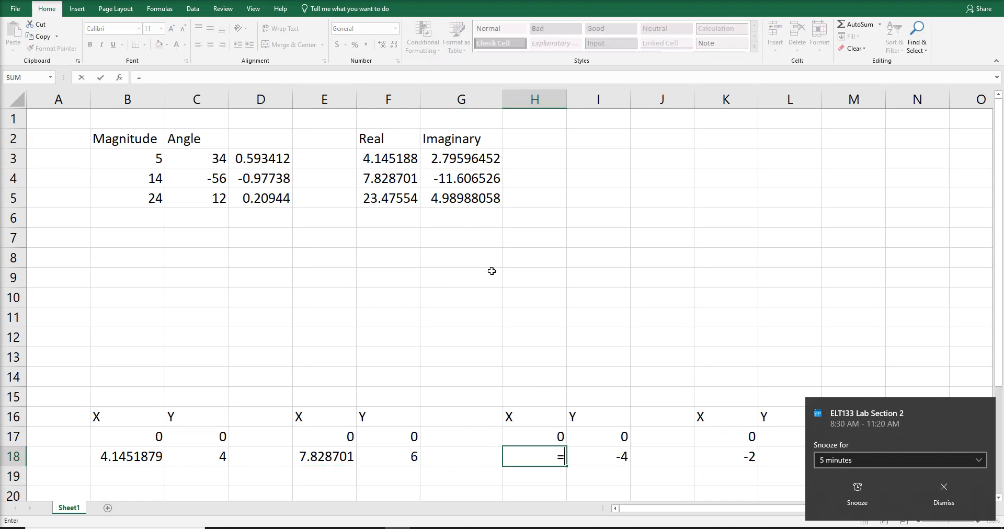
click(394, 203)
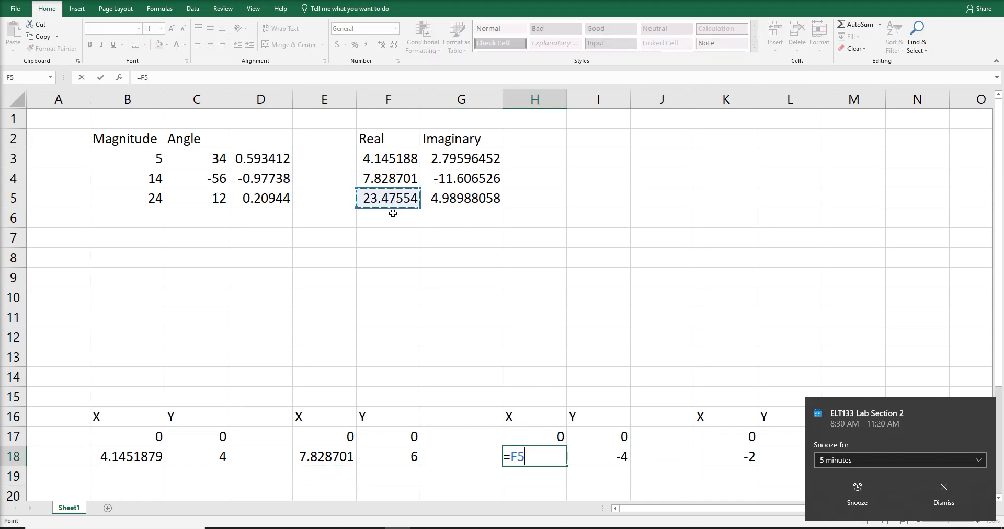
key(Return)
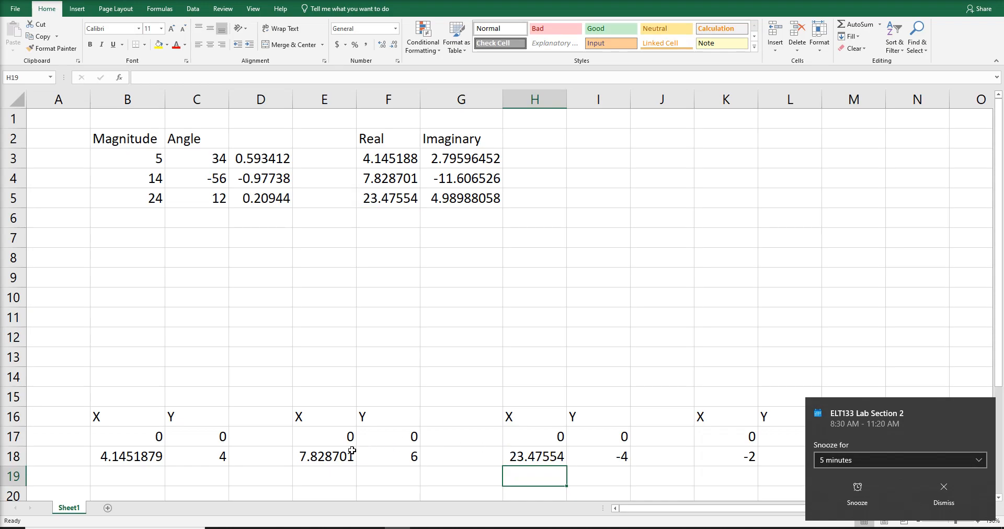
Link the Y endpoints of the three vectors to their imaginary parts: C18 to =G3, F18 to =G4 and I18 to =G5.
click(219, 461)
text(=)
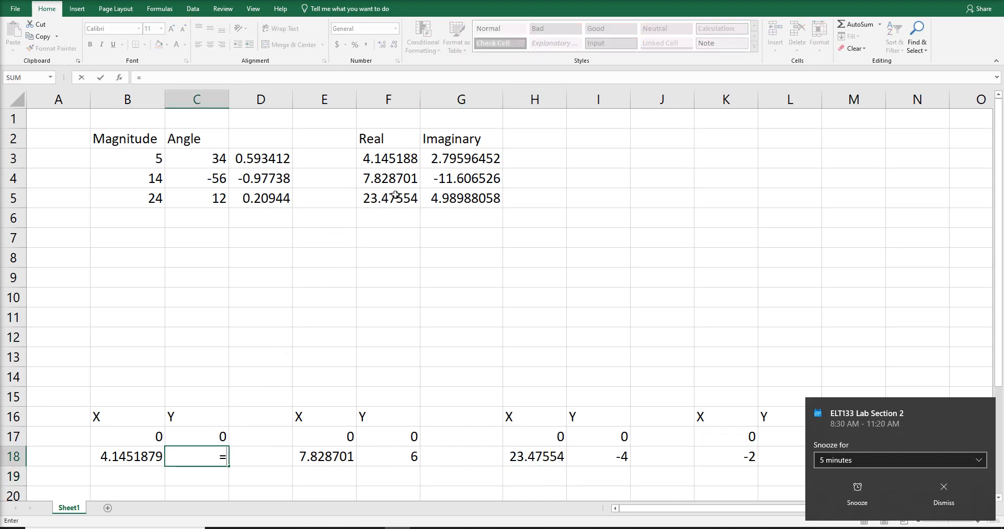
click(479, 165)
key(Return)
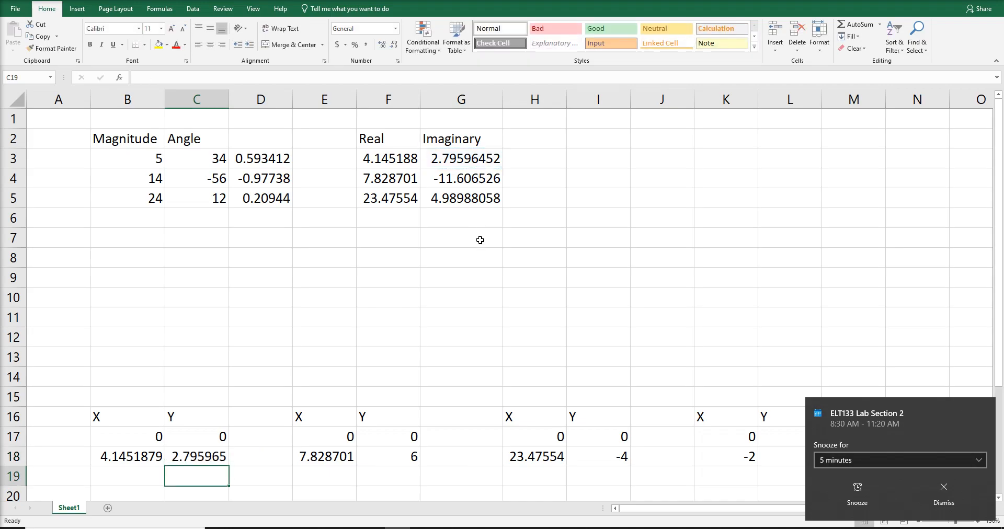
click(410, 455)
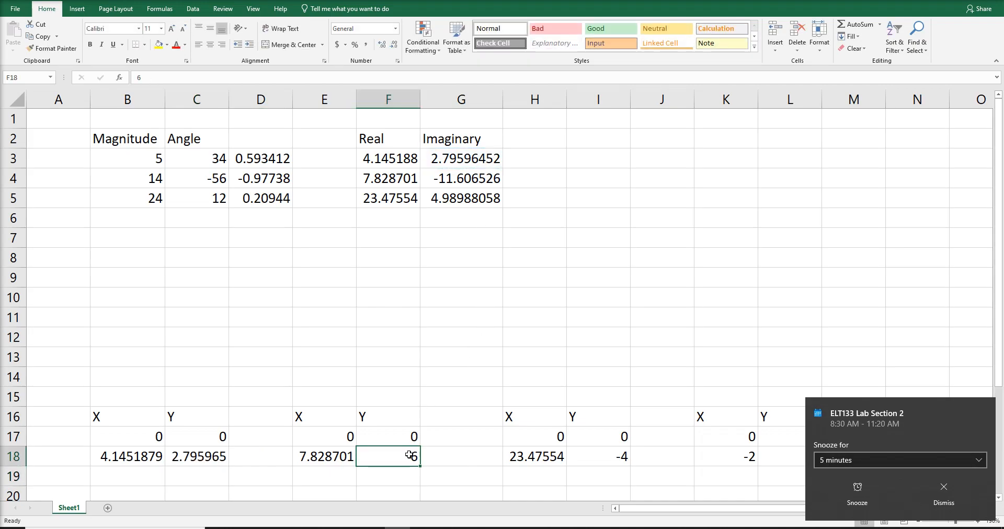
text(=)
click(468, 179)
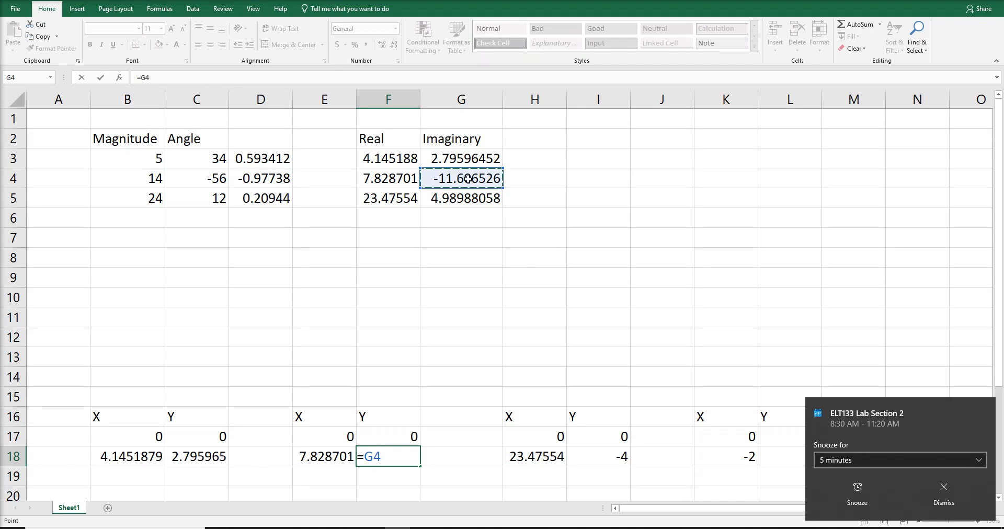
key(Return)
click(591, 453)
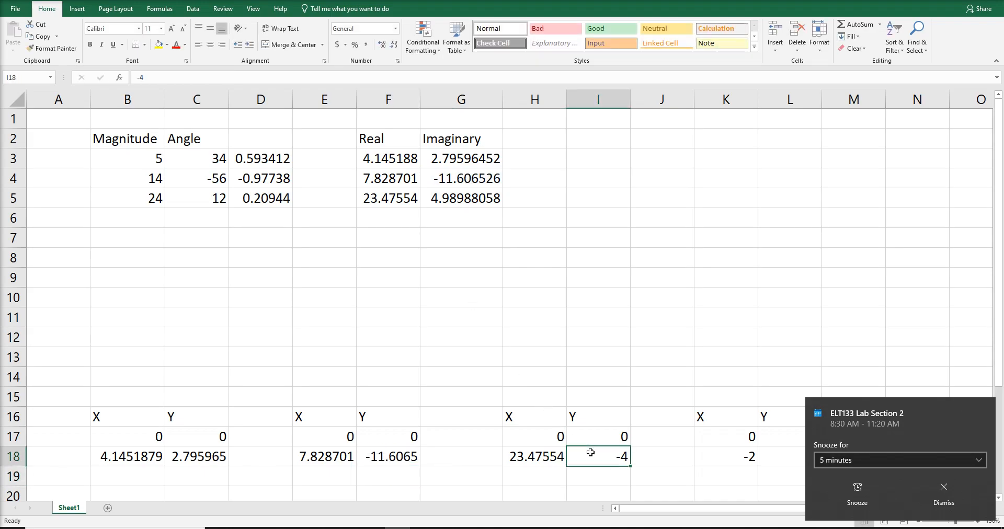
text(=)
click(465, 202)
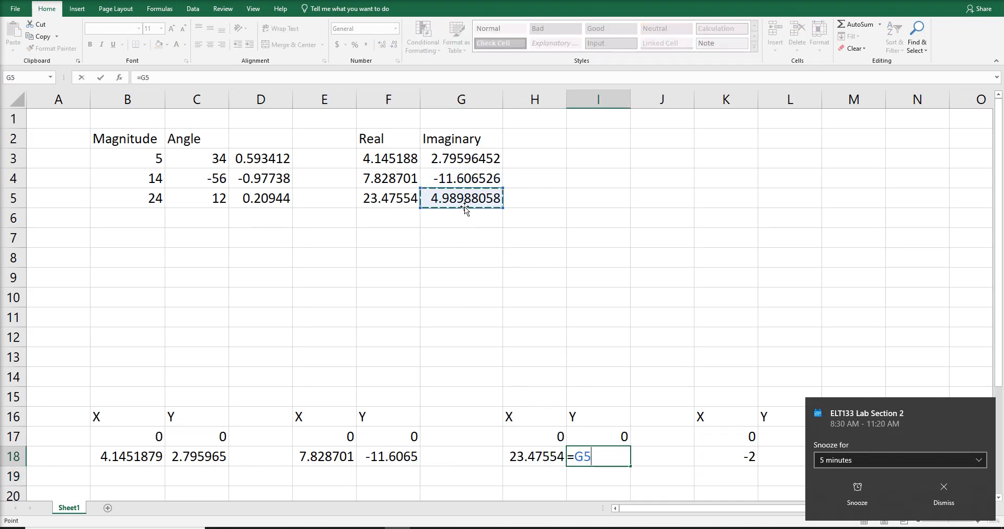
key(Return)
scroll(634, 410, down, 2)
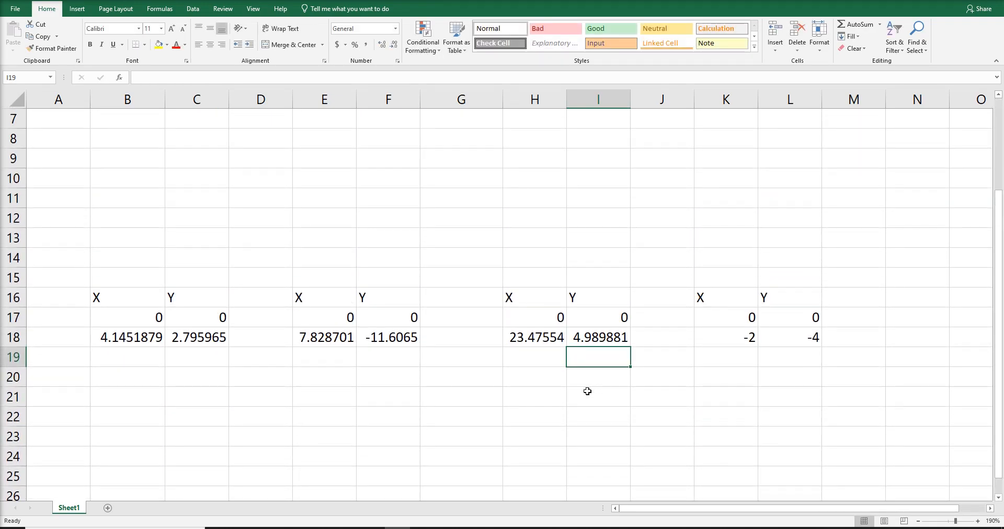
click(732, 338)
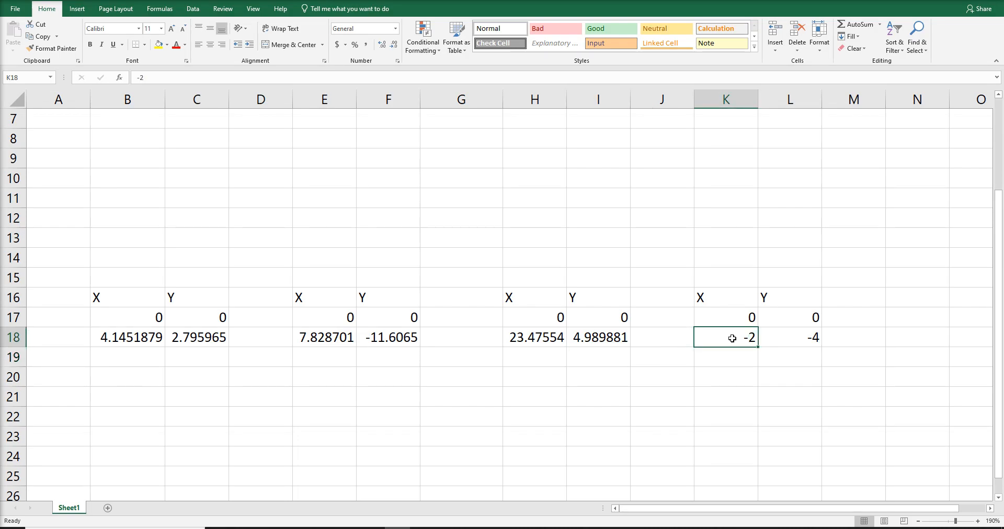
text(=s)
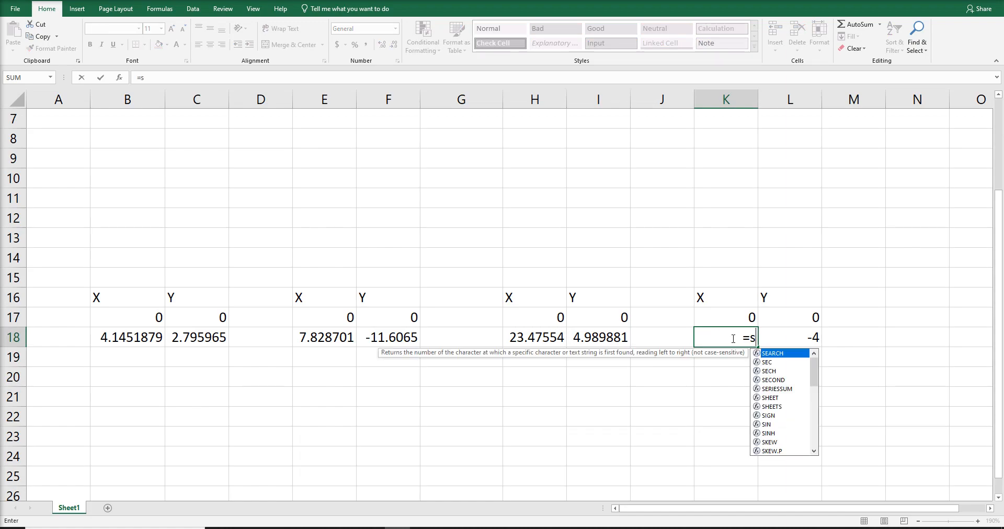
text(um()
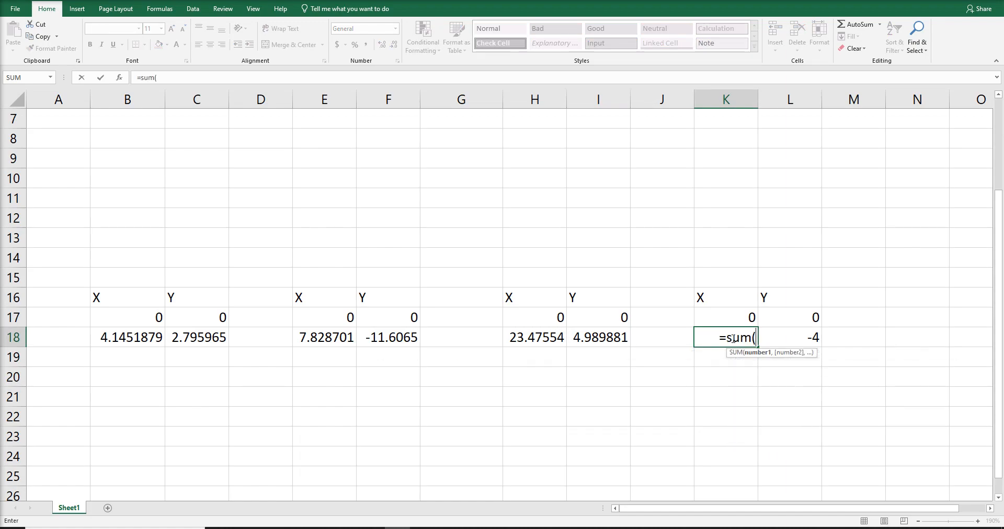
click(158, 340)
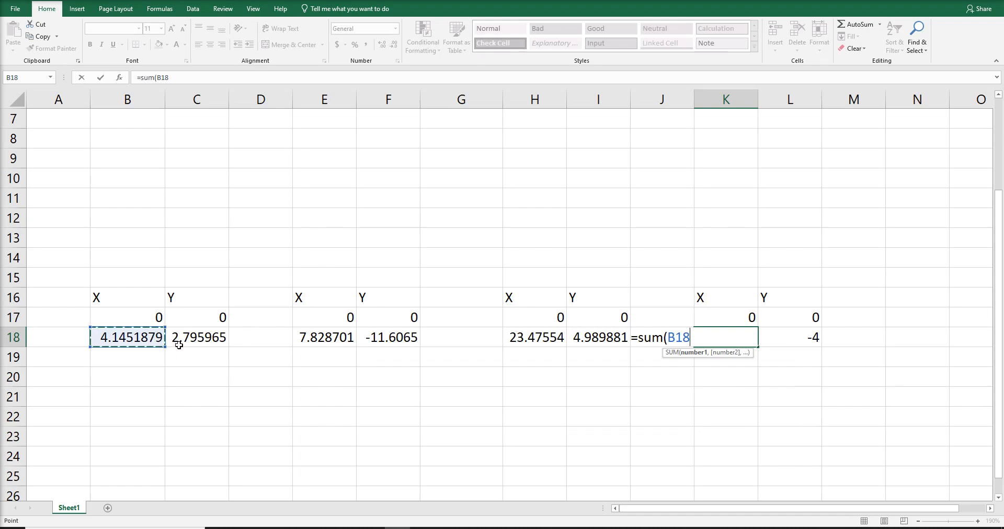
key(BackSpace)
key(BackSpace)
key(BackSpace)
key(BackSpace)
key(BackSpace)
key(BackSpace)
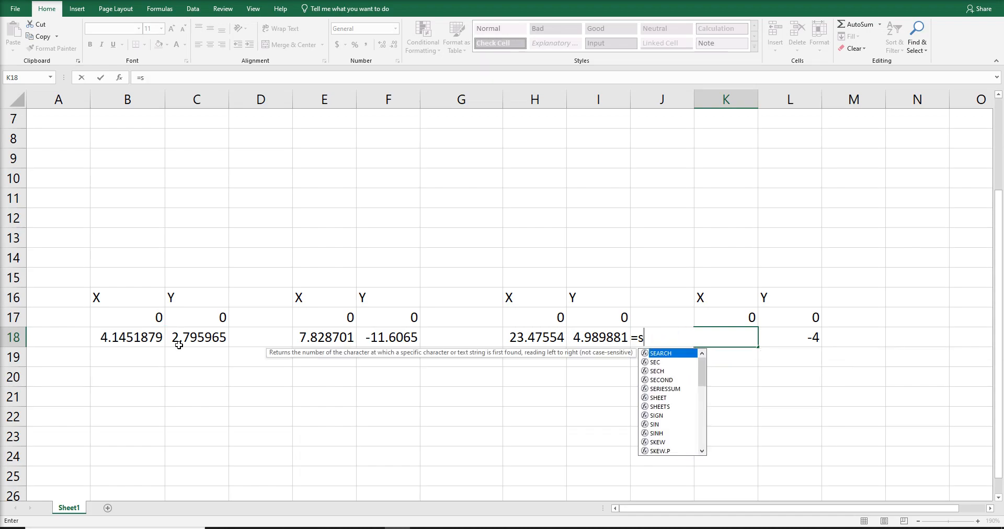
key(BackSpace)
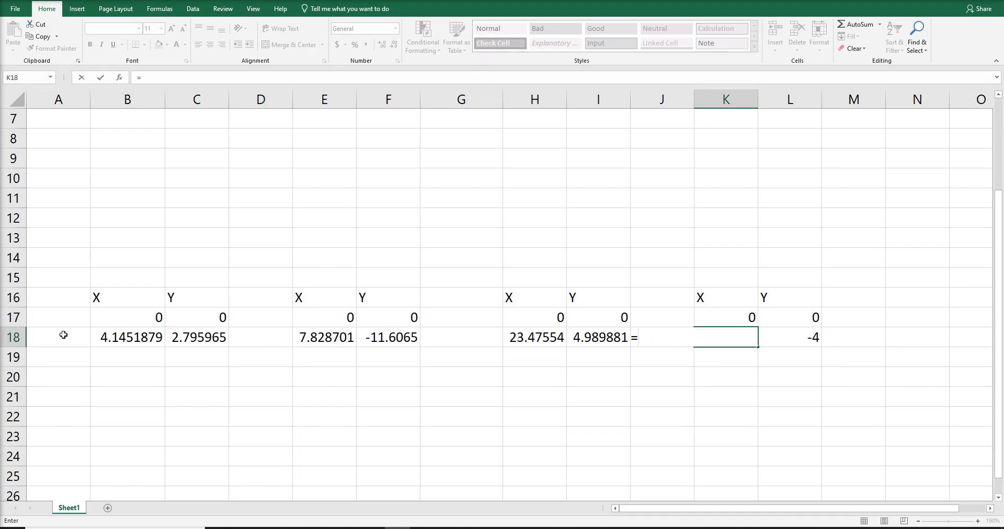
Enter the formula =B18+E18+H18 in K18 to add the X components of the three vectors.
click(103, 339)
text(+)
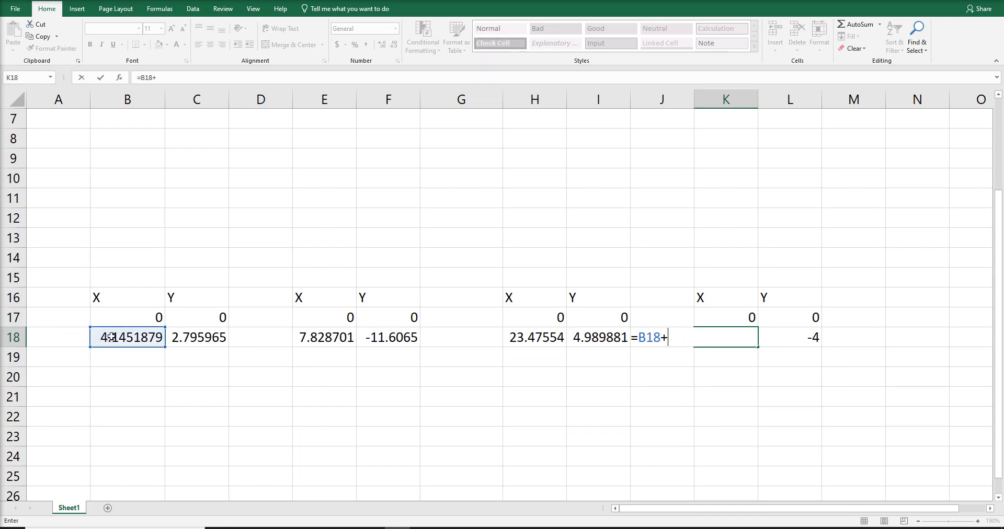
click(301, 336)
text(+)
click(521, 340)
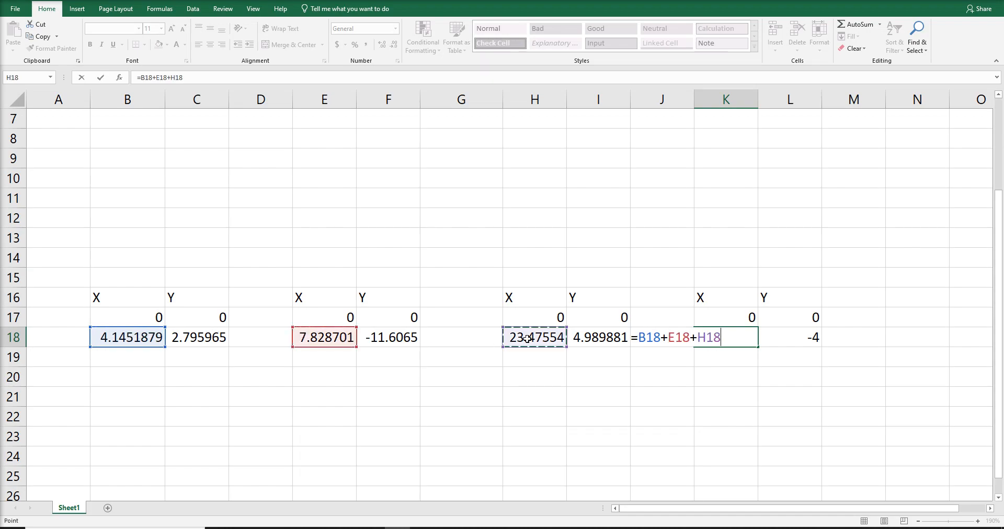
key(Return)
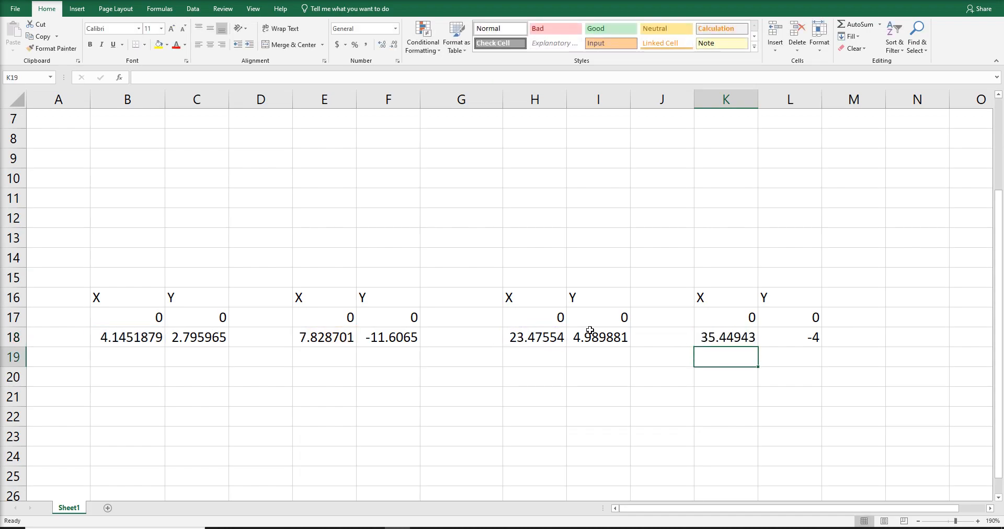
Enter the formula =C18+F18+I18 in L18 to add the Y components of the three vectors.
click(806, 339)
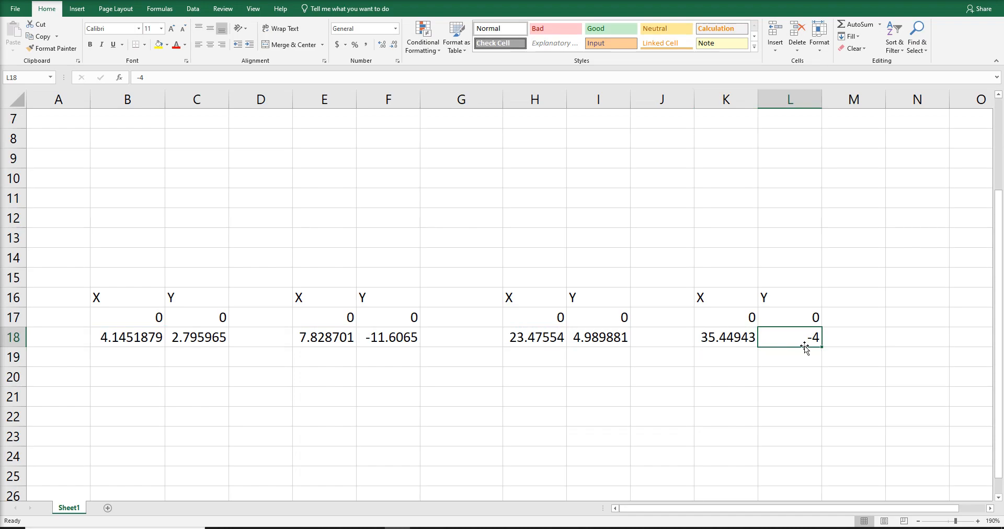
text(=)
click(219, 338)
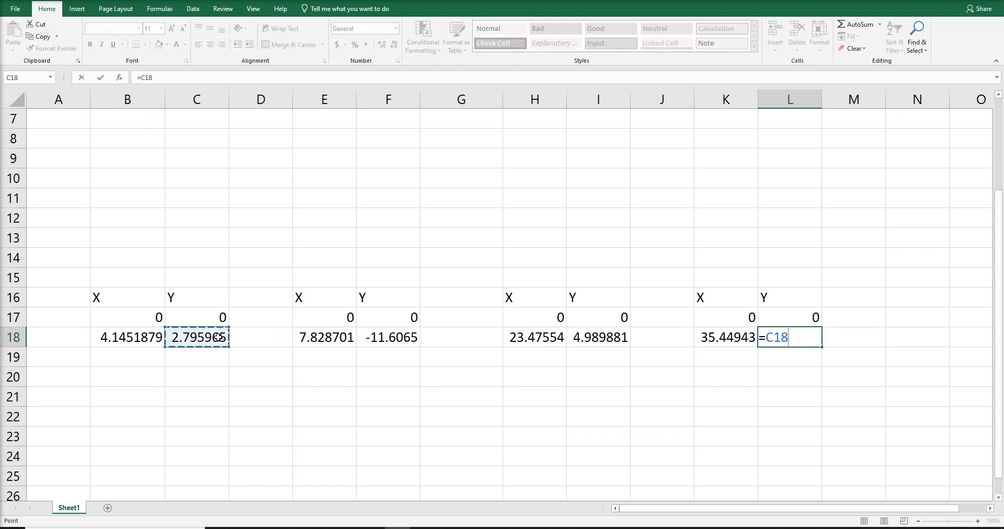
text(+)
click(384, 336)
text(+)
click(590, 337)
key(Return)
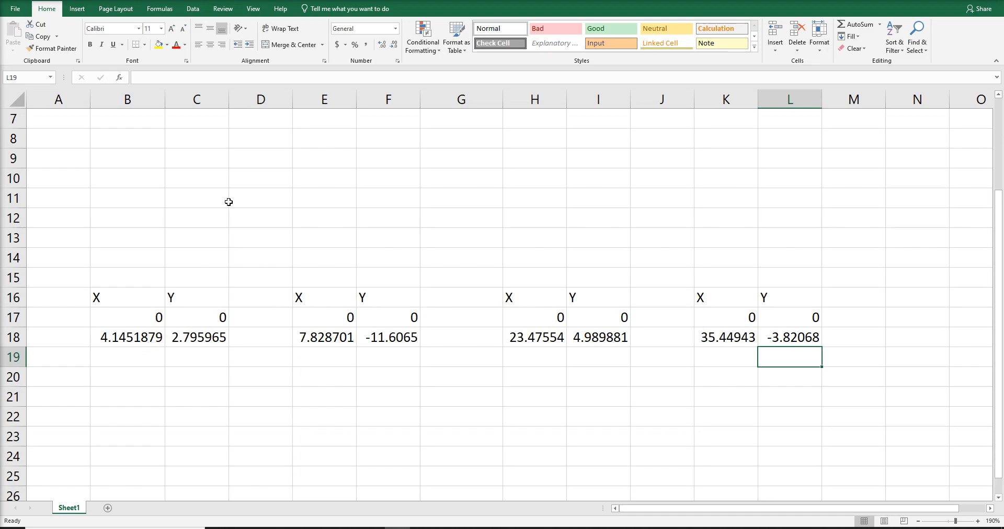
Insert a scatter chart with straight lines and place it beside the Real and Imaginary columns, above the endpoint tables.
scroll(228, 202, up, 2)
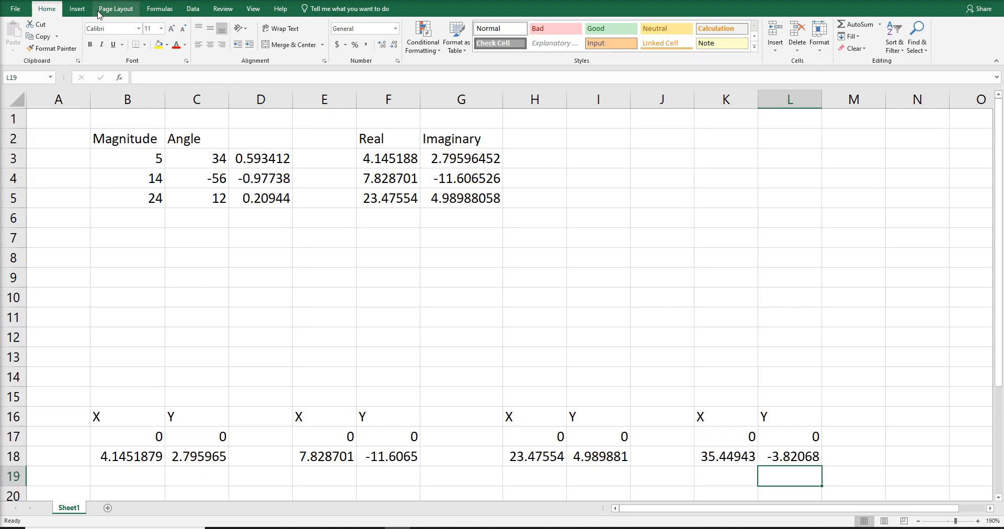
click(77, 9)
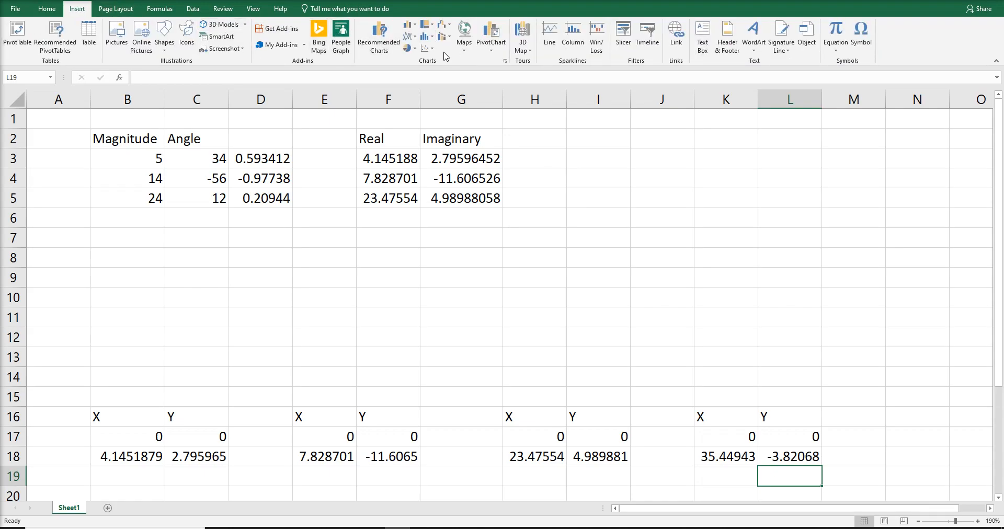
click(427, 48)
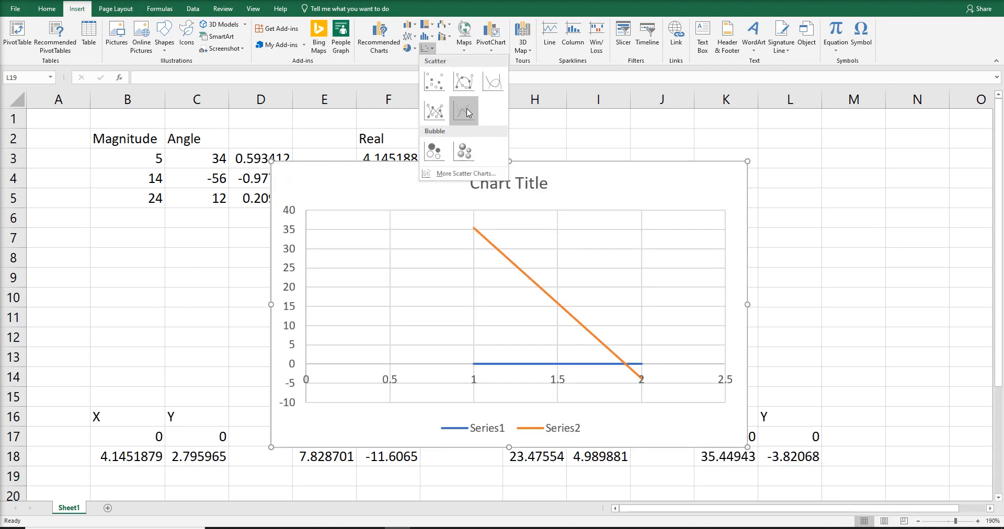
click(467, 109)
drag(556, 180, 803, 109)
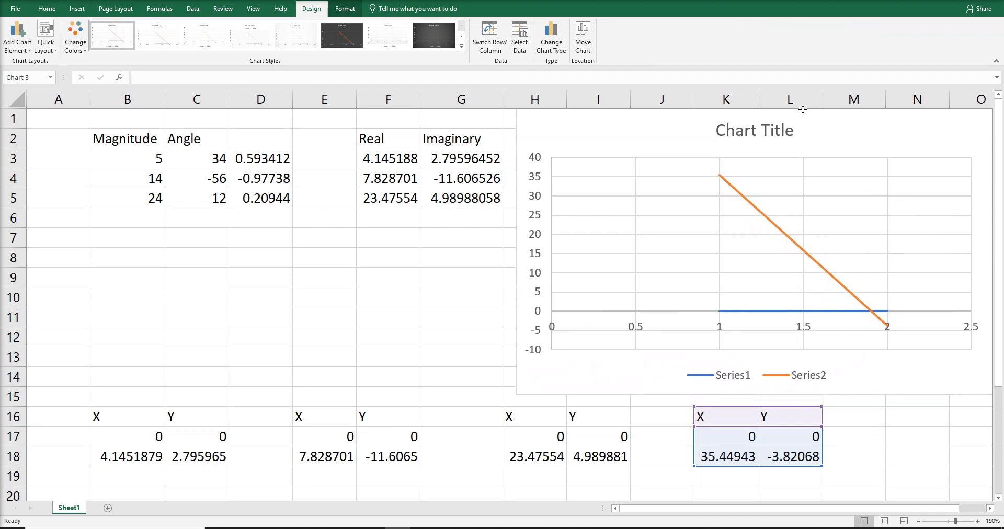
Remove both default series, Series1 and Series2, from the scatter chart's data source.
click(855, 412)
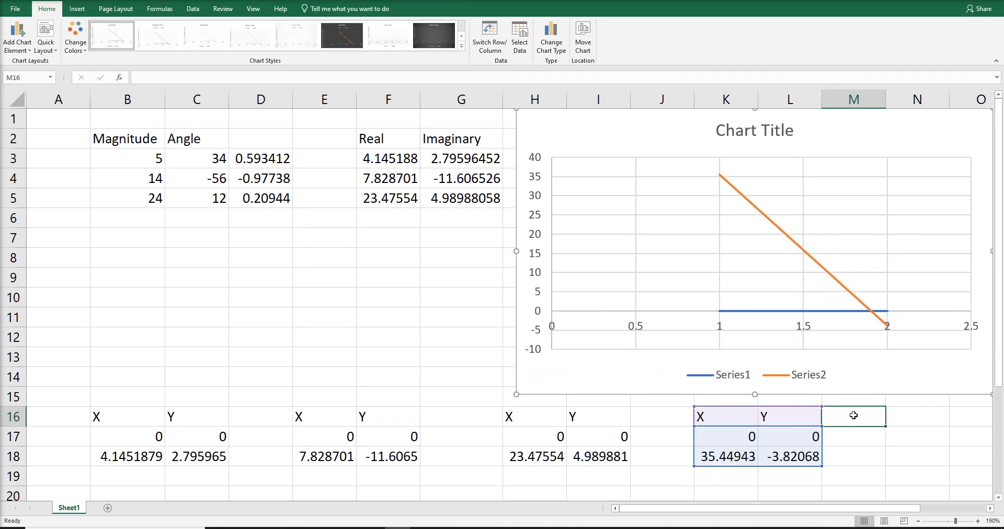
click(776, 278)
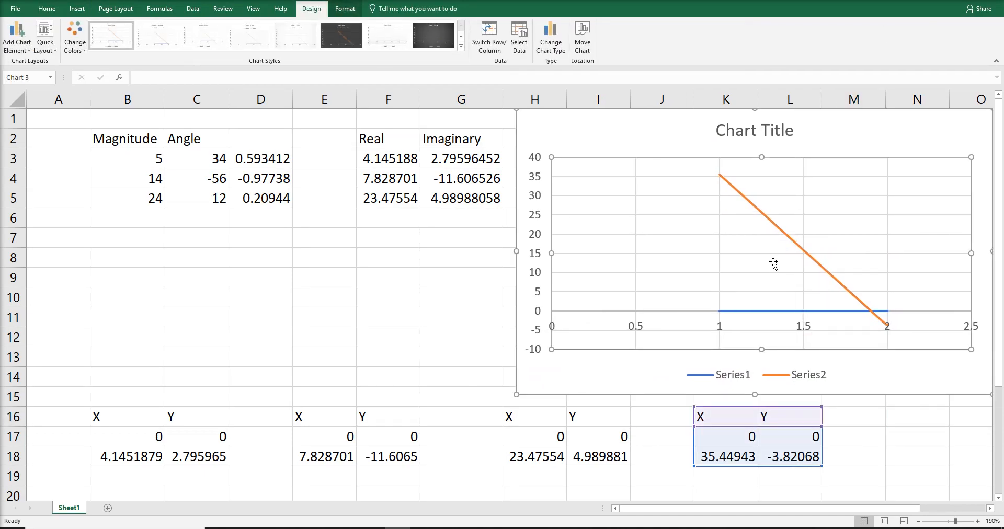
right_click(760, 227)
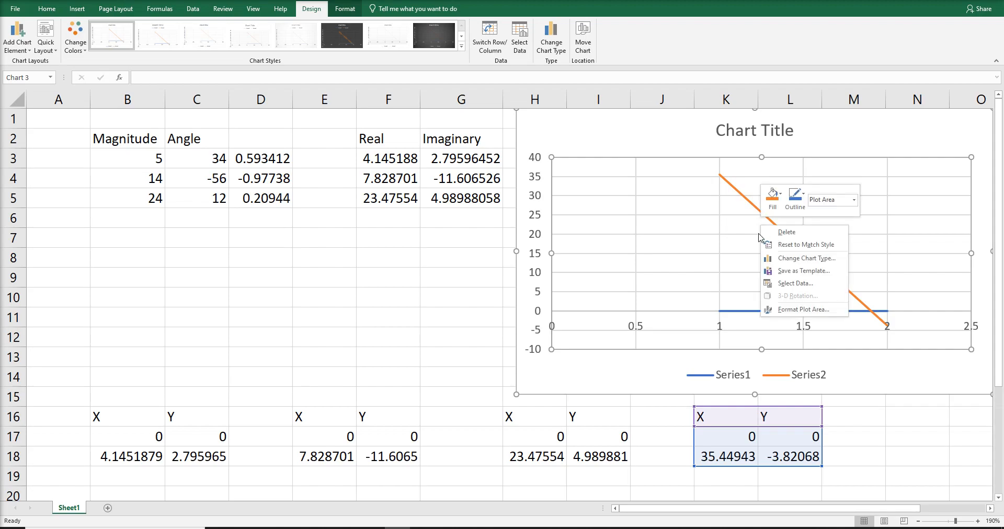
click(783, 284)
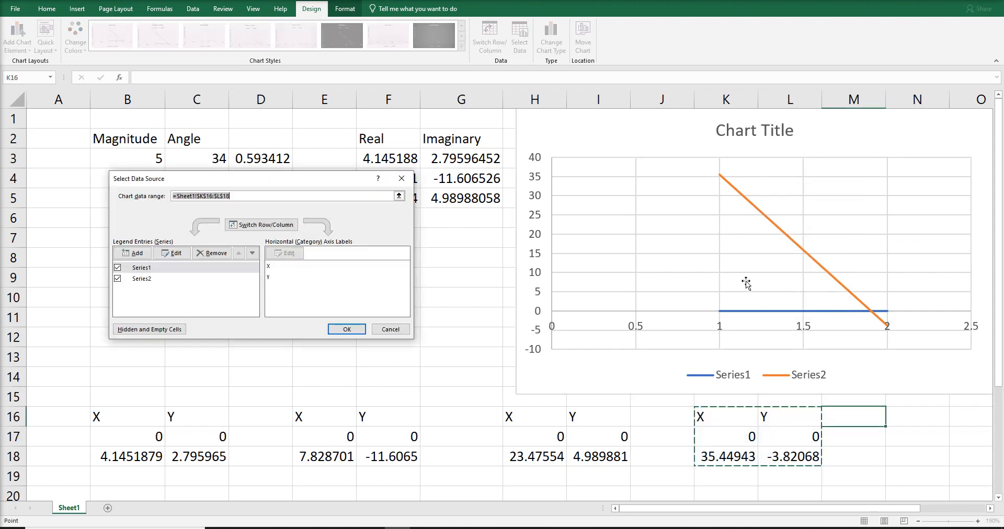
click(142, 281)
click(214, 253)
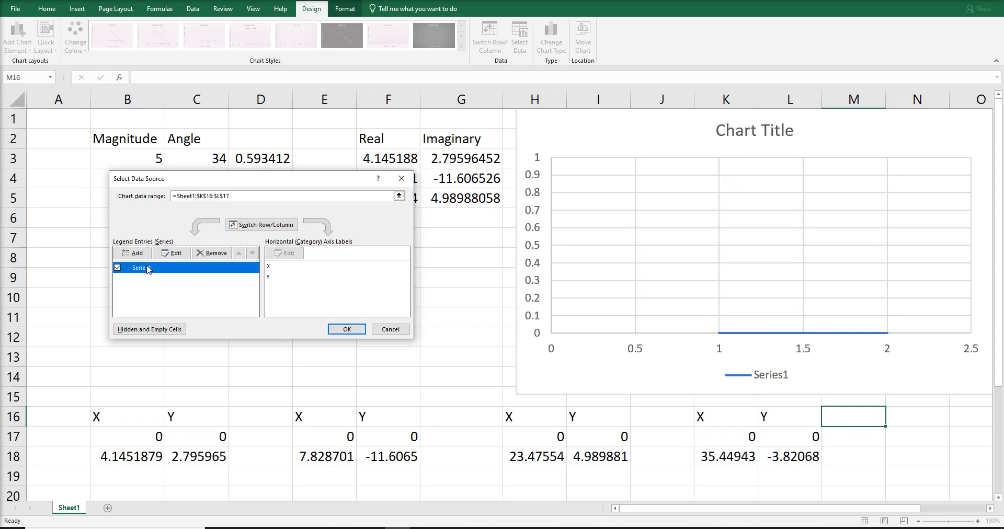
click(215, 254)
Add a chart series named V1 with X values B17:B18 and Y values C17:C18.
click(133, 253)
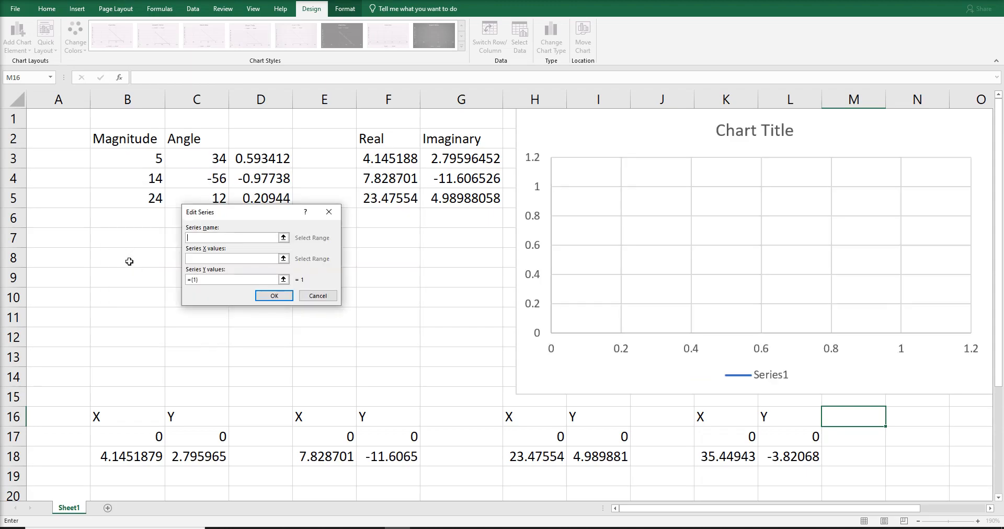
click(212, 238)
click(218, 259)
drag(145, 435, 139, 448)
click(211, 281)
key(BackSpace)
drag(200, 434, 202, 450)
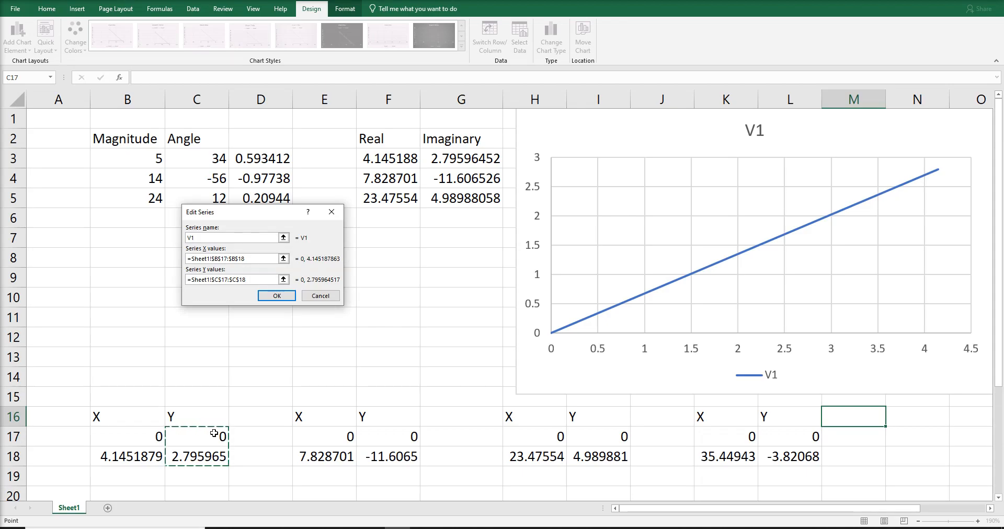
click(283, 296)
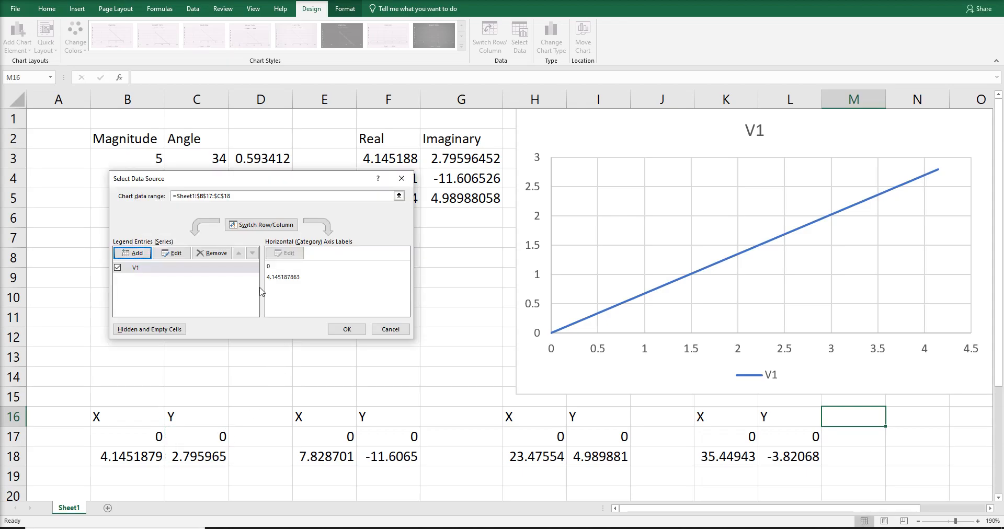
Add a chart series named V2 with X values E17:E18 and Y values F17:F18.
click(135, 254)
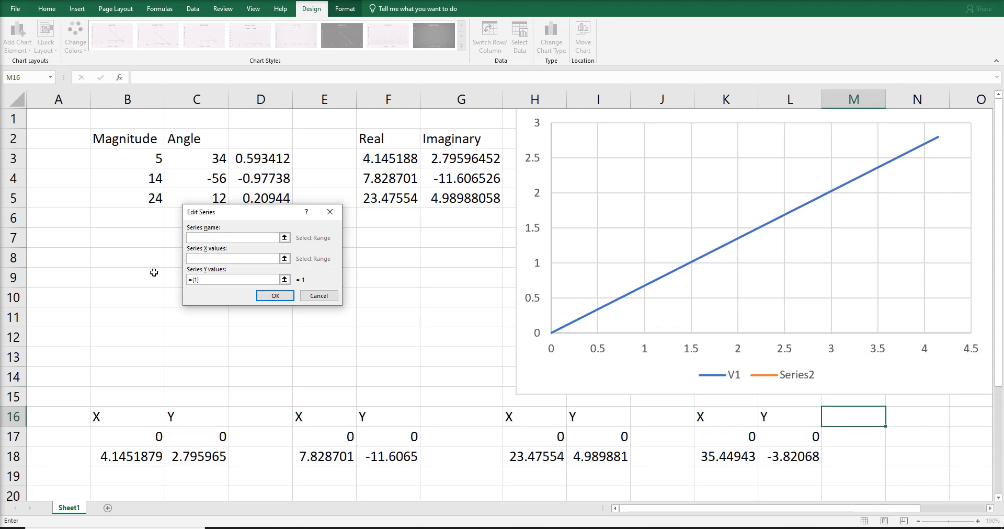
text(V2)
click(241, 259)
drag(327, 433, 327, 453)
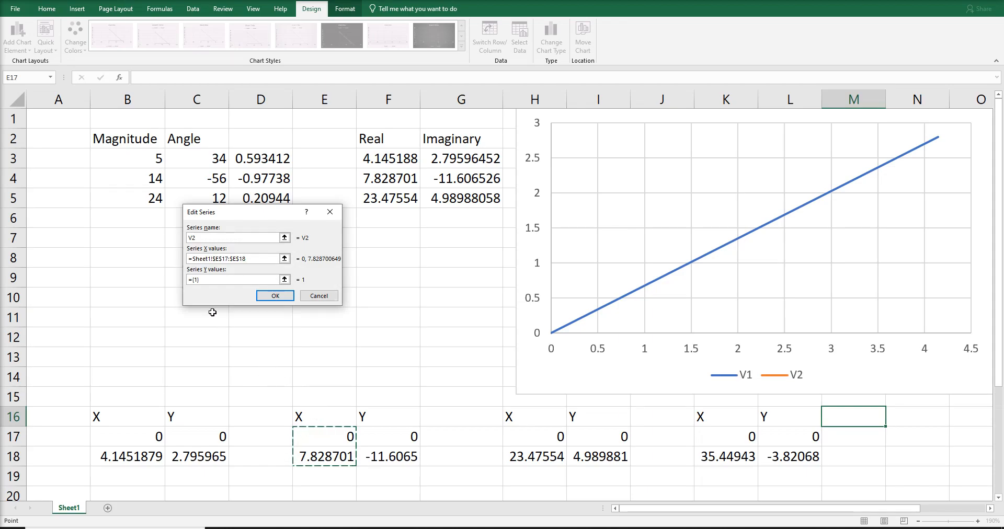
click(213, 280)
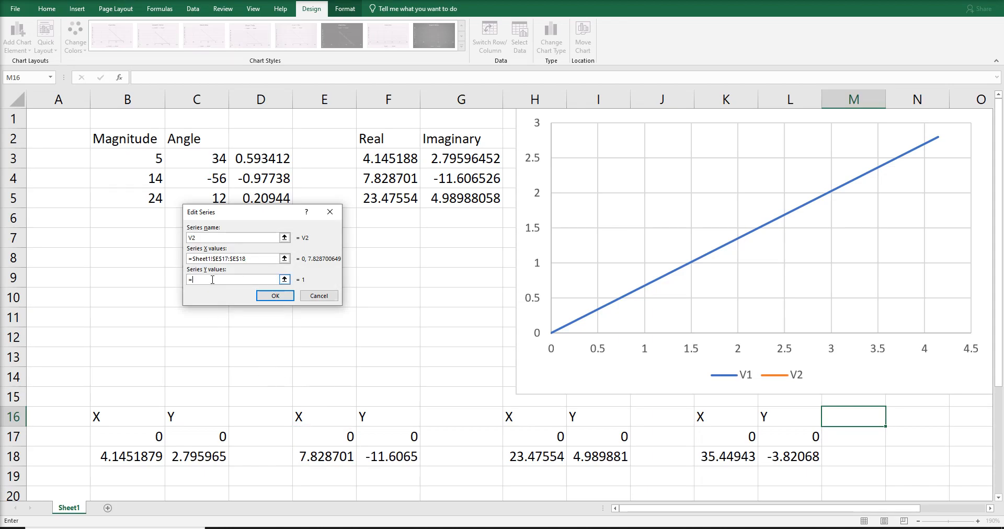
drag(386, 435, 391, 453)
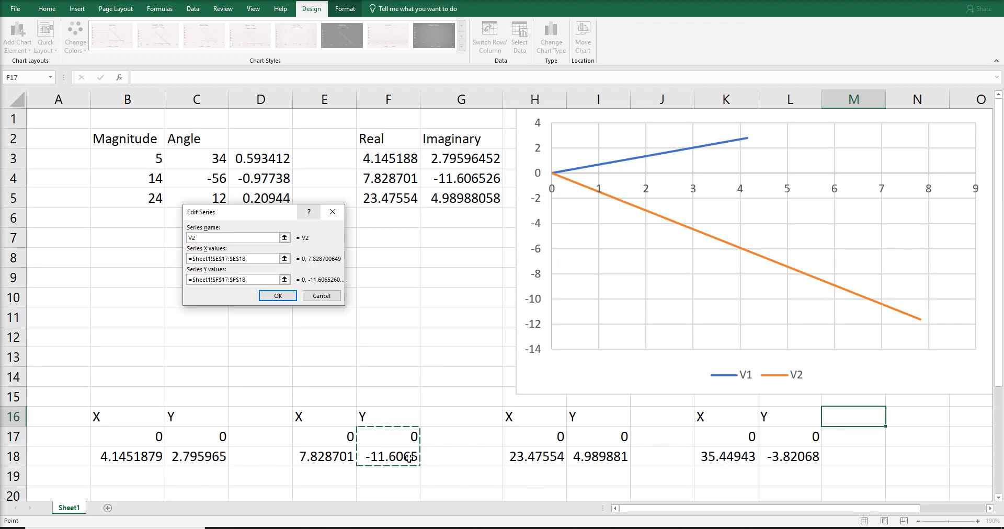
click(287, 294)
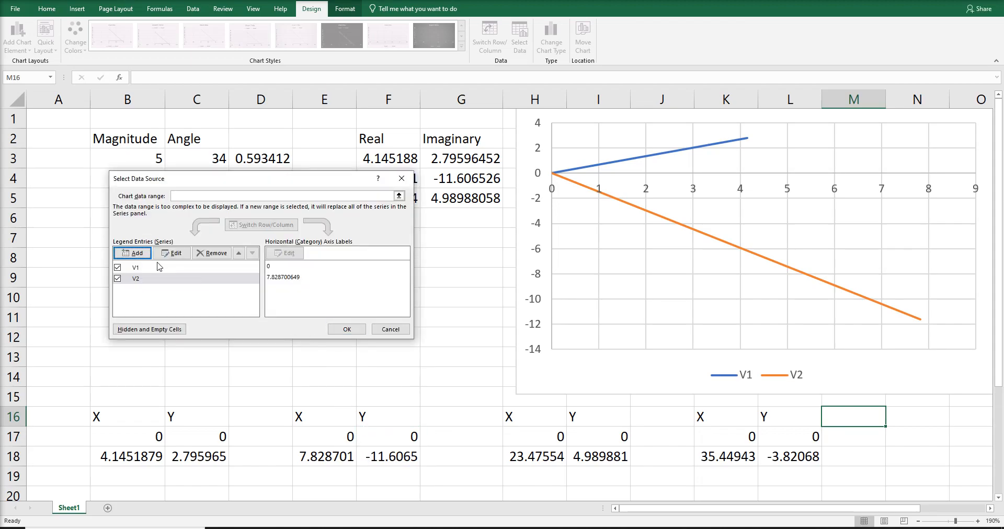
Add a chart series named V3 with X values H17:H18 and Y values I17:I18.
click(141, 256)
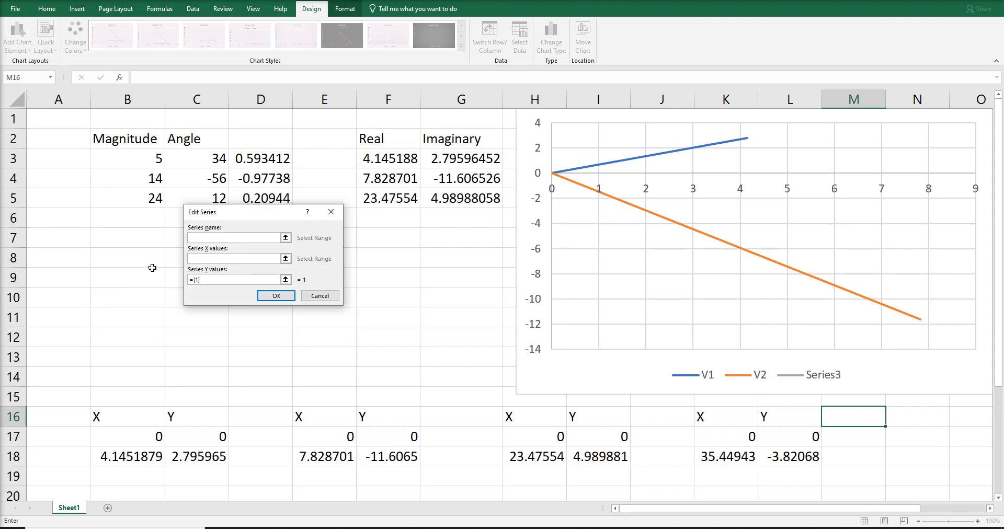
click(272, 259)
drag(540, 430, 544, 451)
drag(229, 282, 177, 281)
key(BackSpace)
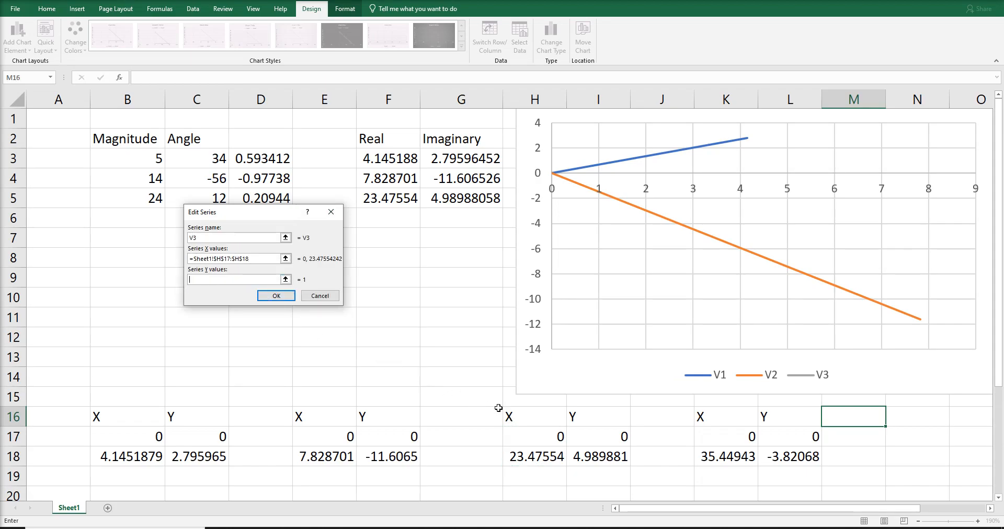
drag(594, 444, 597, 452)
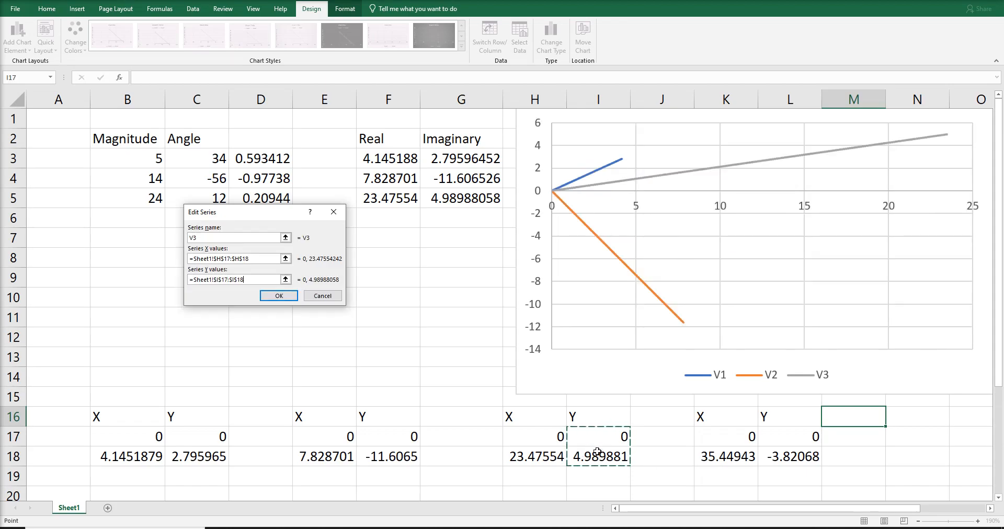
key(Return)
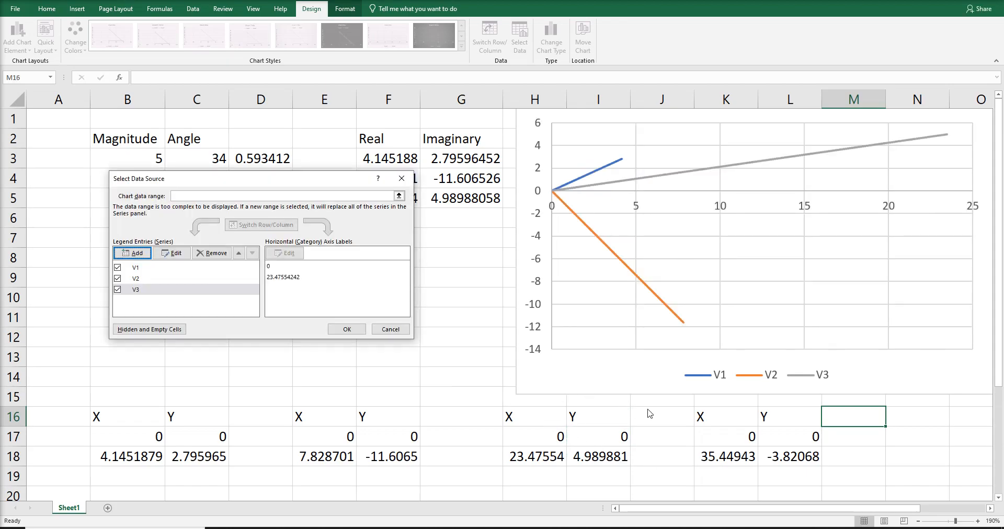
Add a series named Resultant with X values K17:K18 and Y values L17:L18, and apply the chart's data source.
click(137, 253)
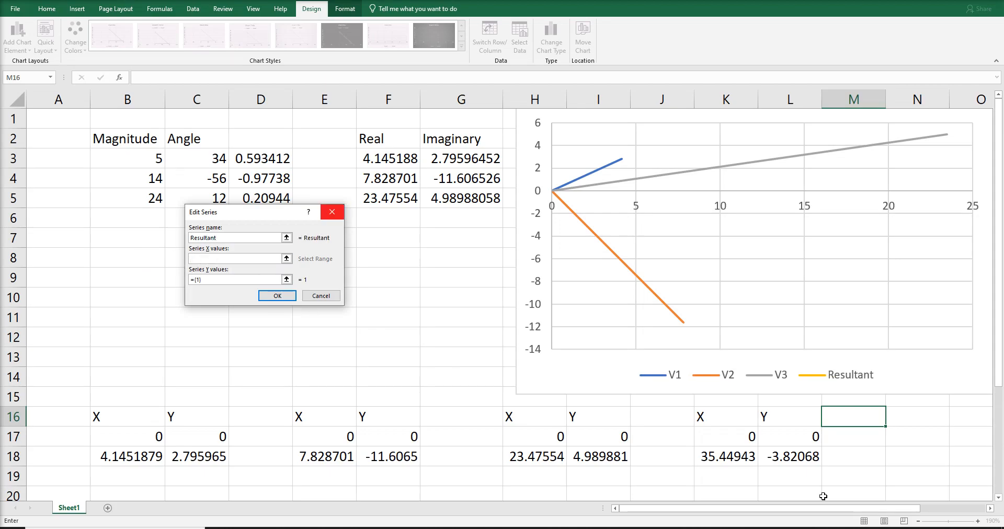
drag(740, 437, 742, 448)
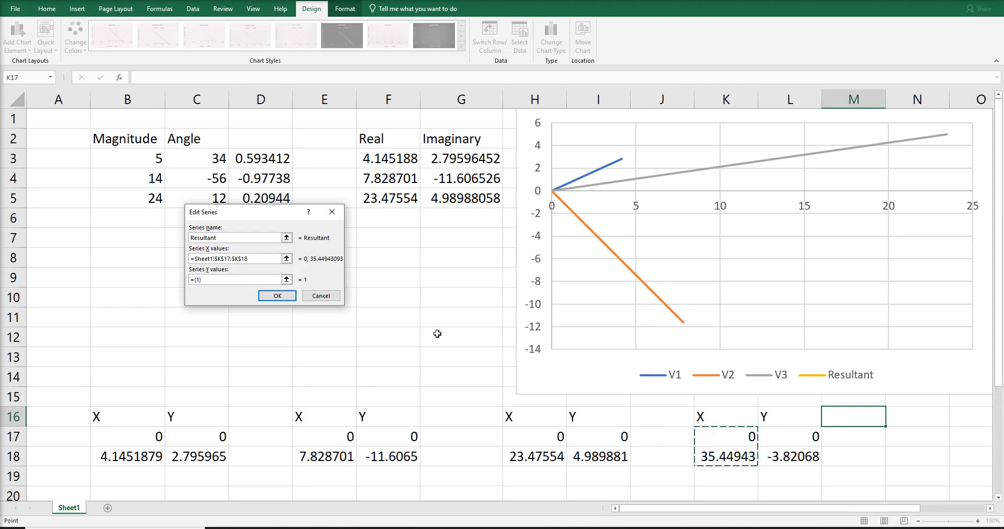
click(252, 279)
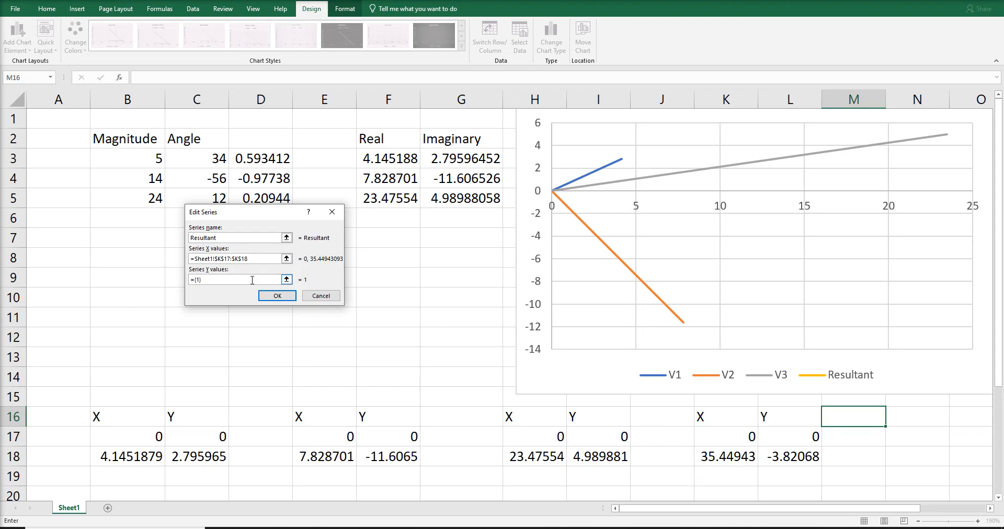
drag(780, 432, 791, 453)
key(Return)
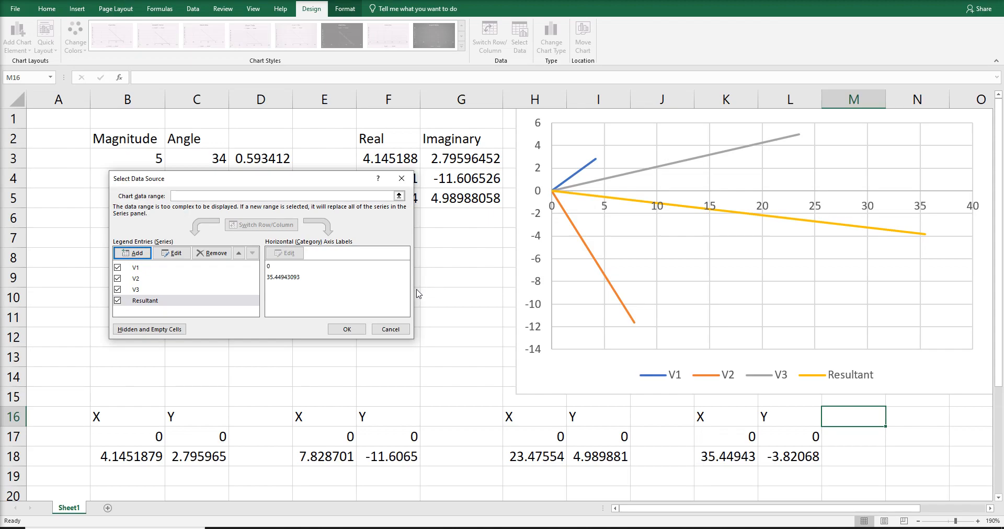
click(348, 329)
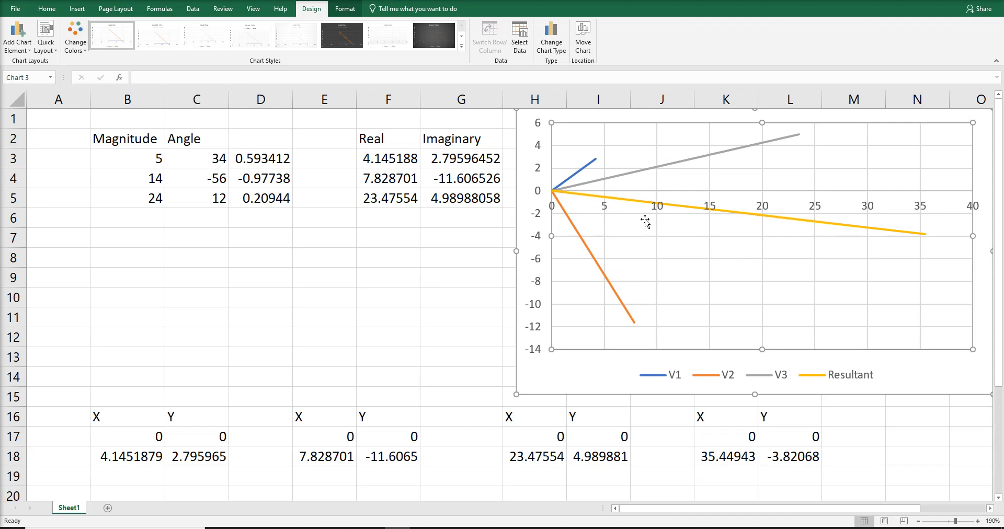
Change the first vector's magnitude in B3 to 8 to test the chart.
click(149, 161)
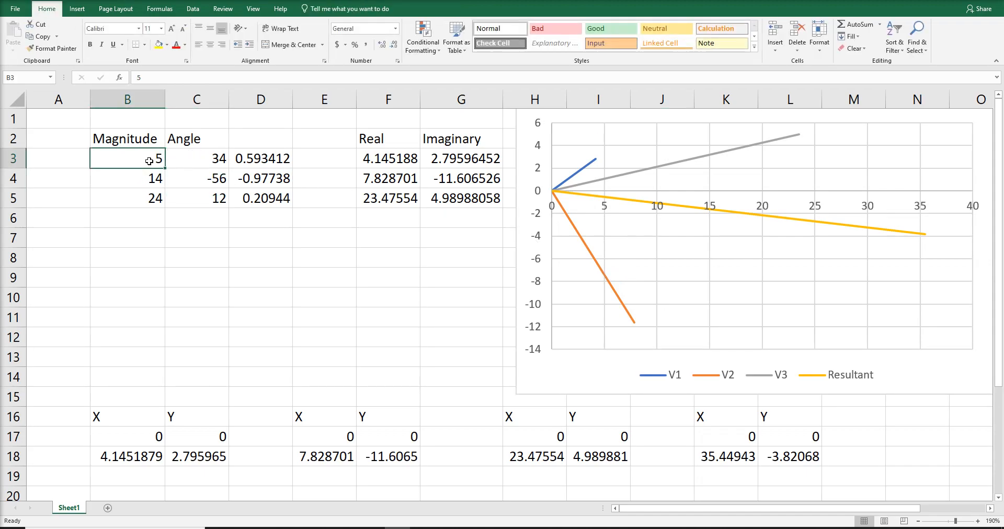
click(211, 157)
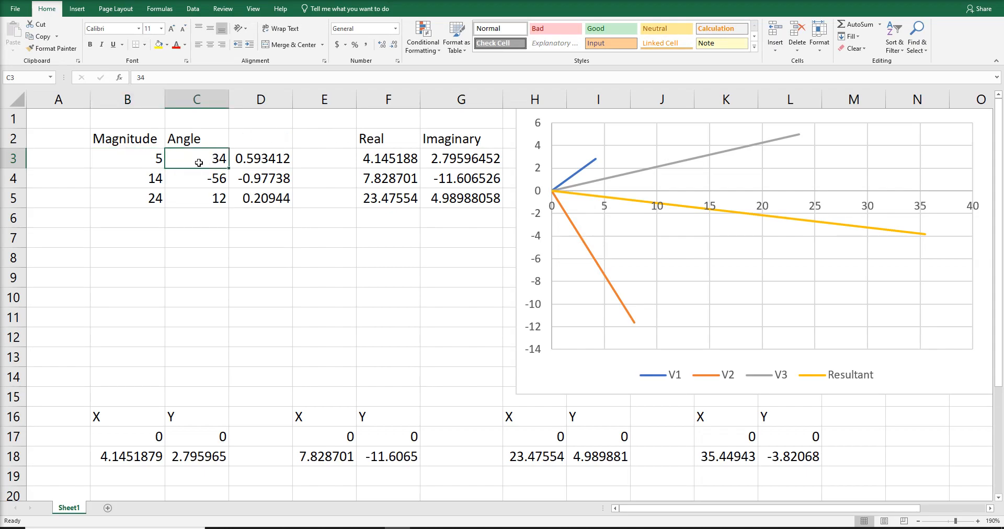
click(144, 159)
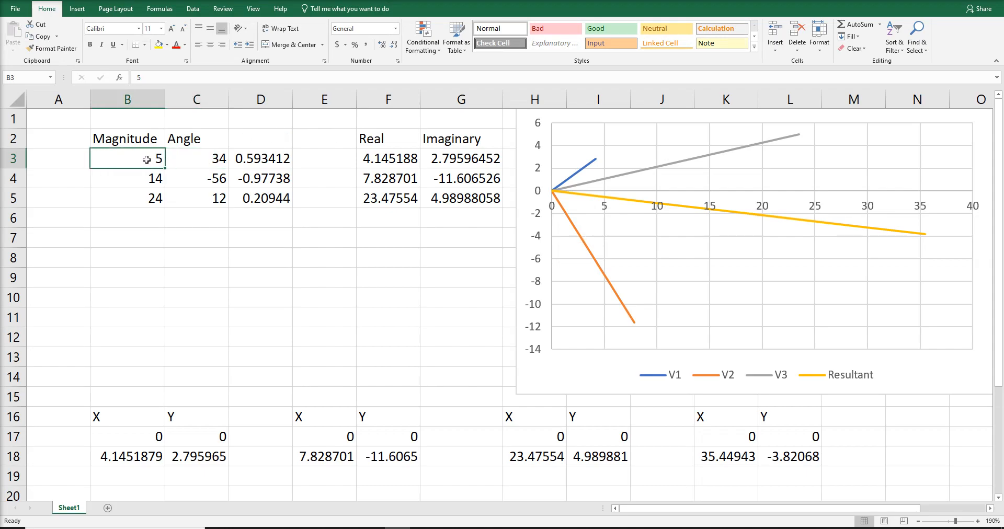
text(8)
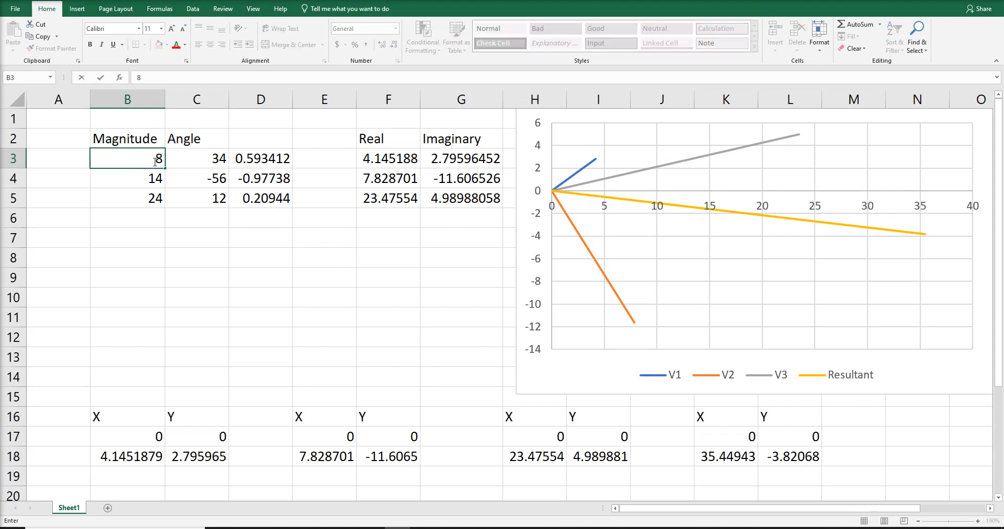
key(Return)
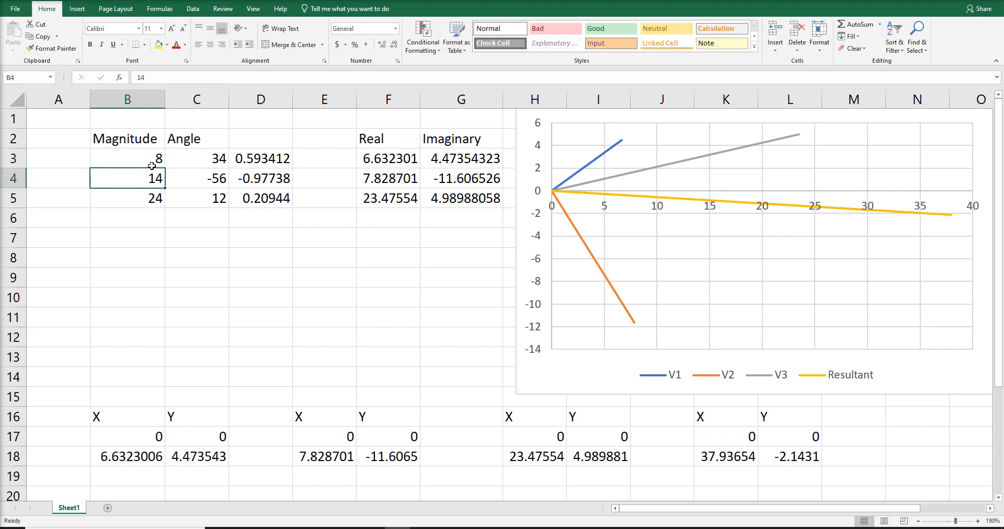
Try magnitudes of 10 and 13 for the first vector in B3.
click(155, 161)
text(10)
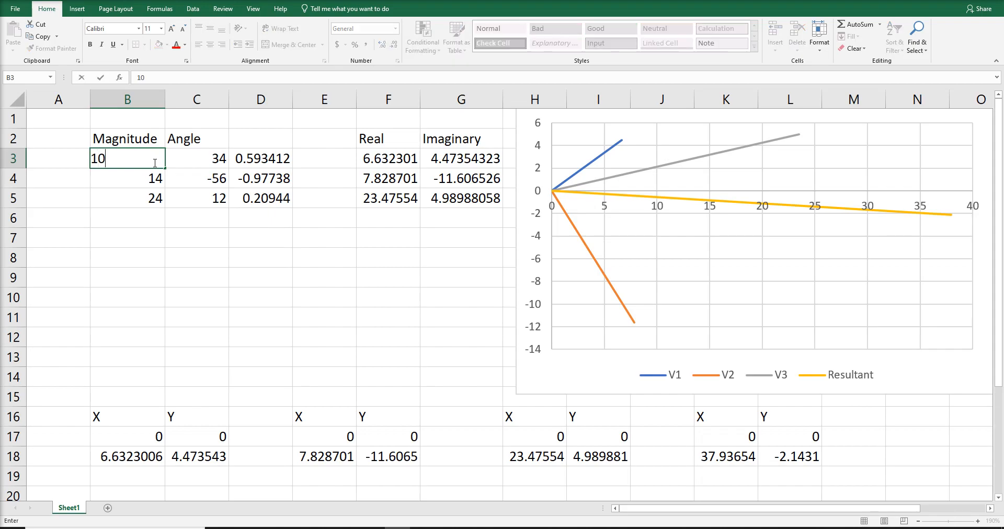
key(Return)
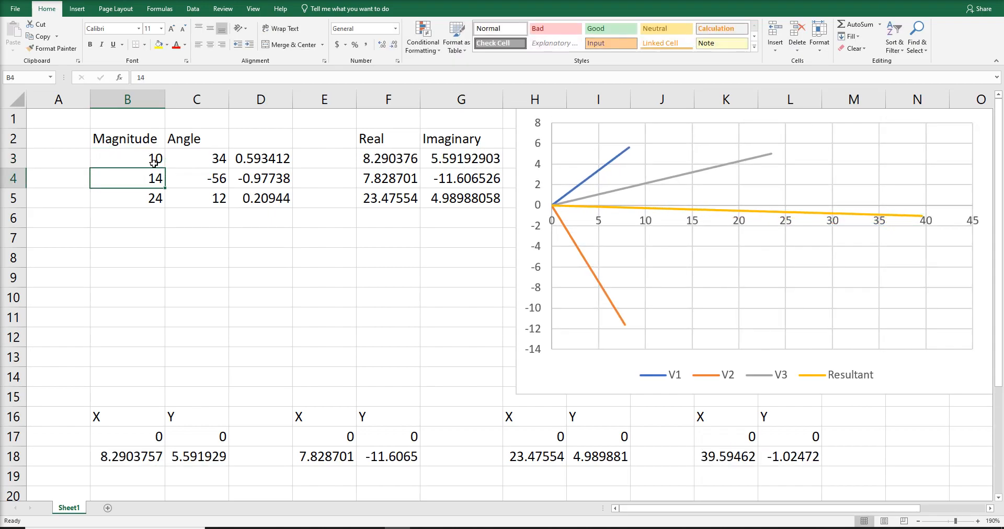
click(147, 157)
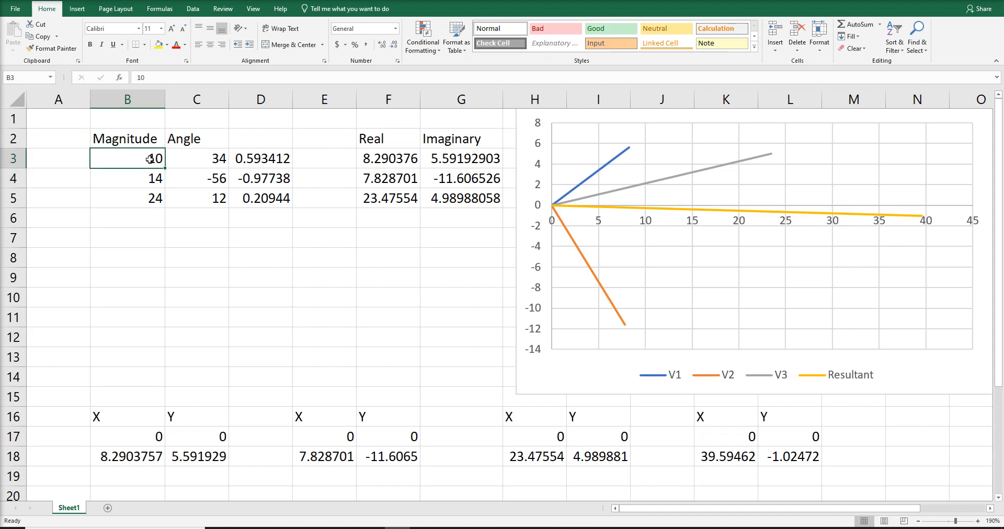
text(13)
key(Return)
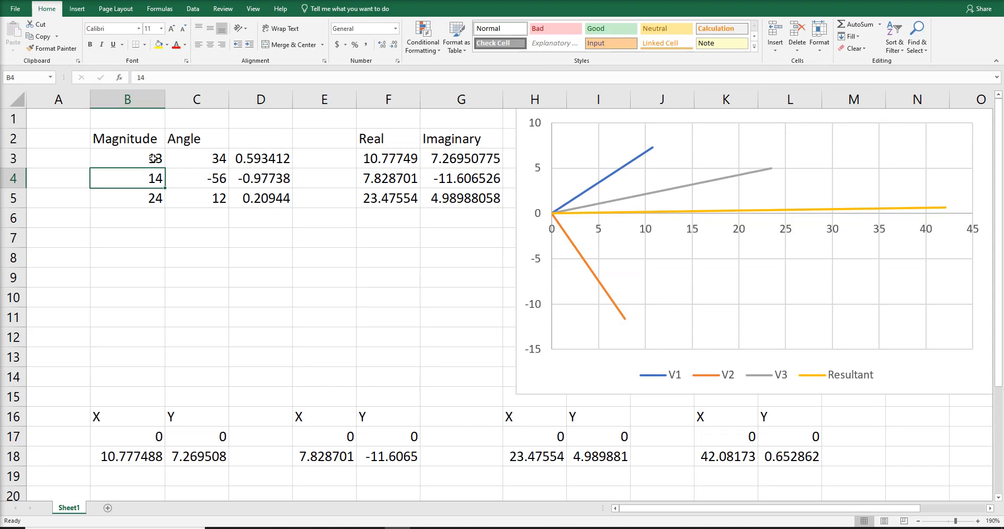
Set the first vector's magnitude in B3 to 12.
click(152, 157)
text(12)
key(Return)
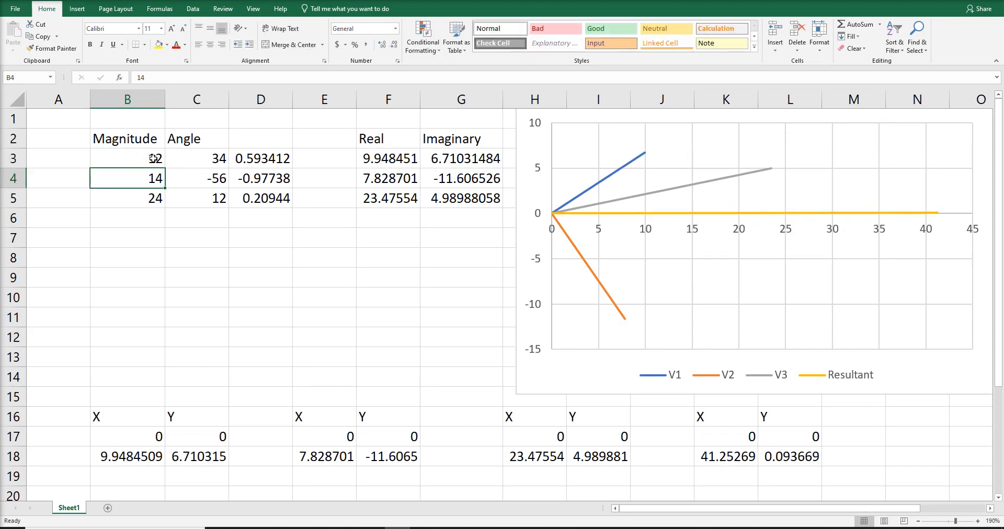